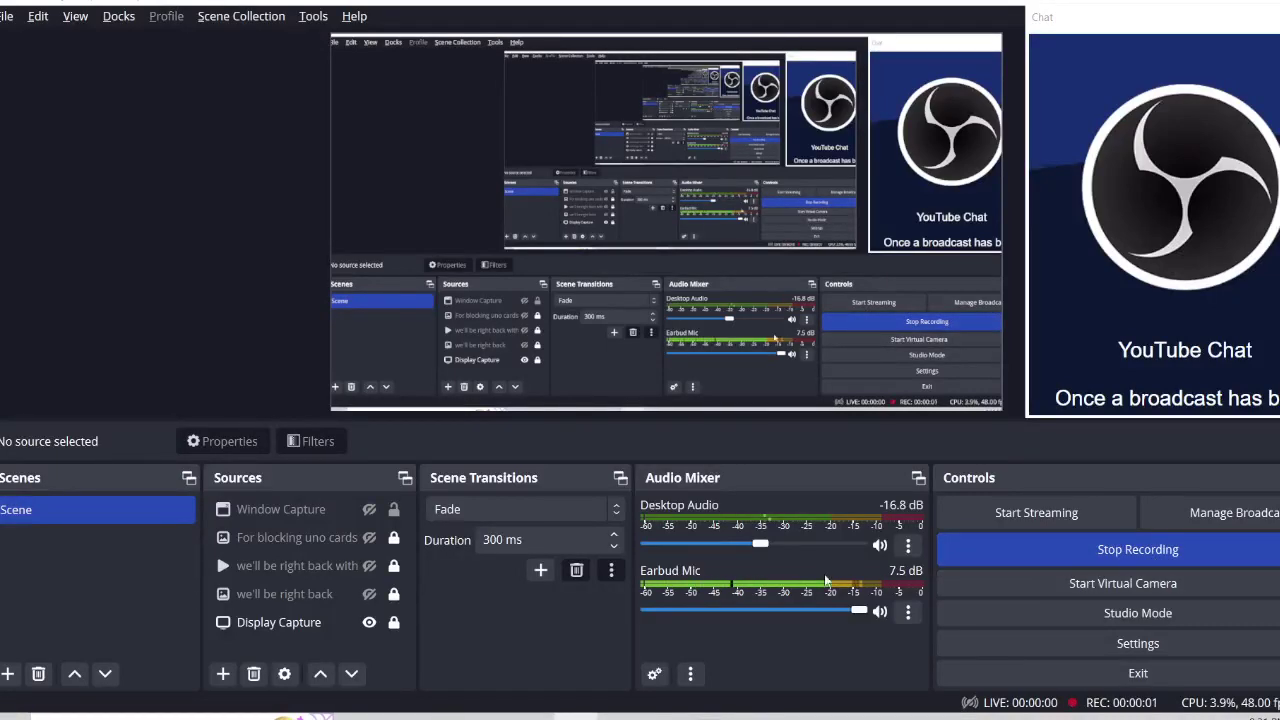
# Switch to Chrome, find the Pastebin link in the YouTube video's description, and show the Pastebin page it leads to.
pyautogui.click(352, 716)
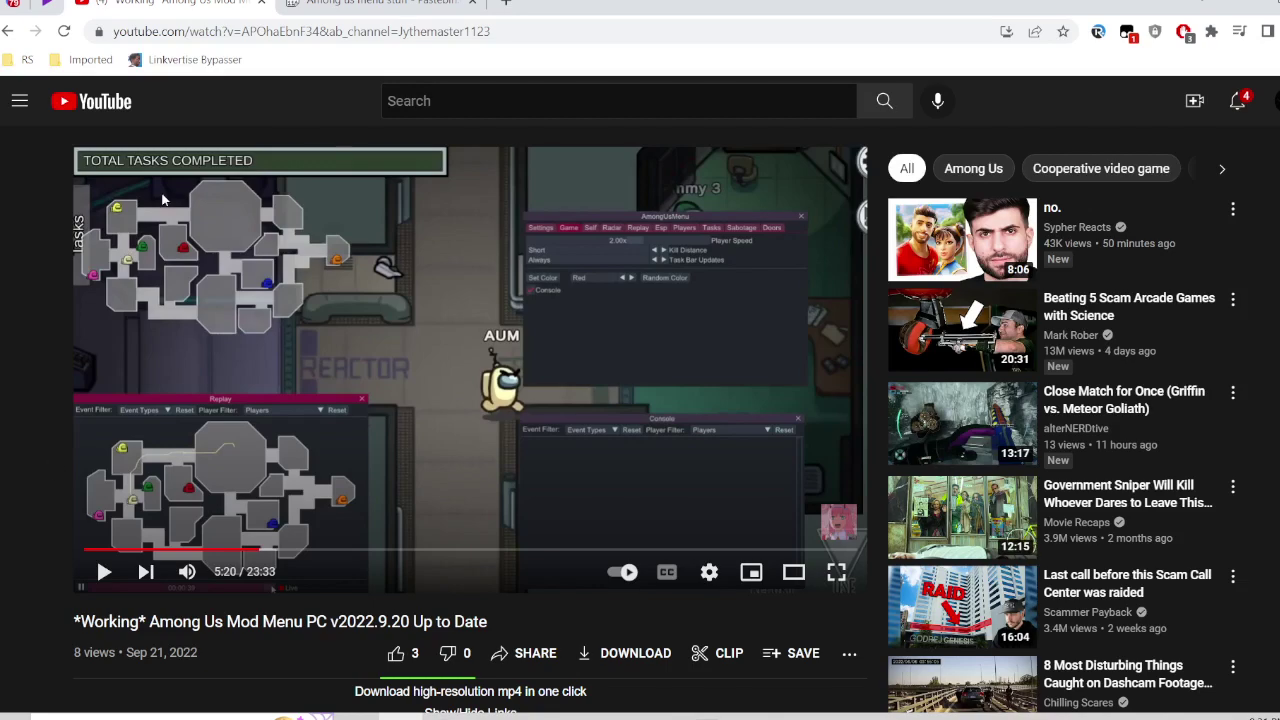
pyautogui.scroll(-4, 340, 428)
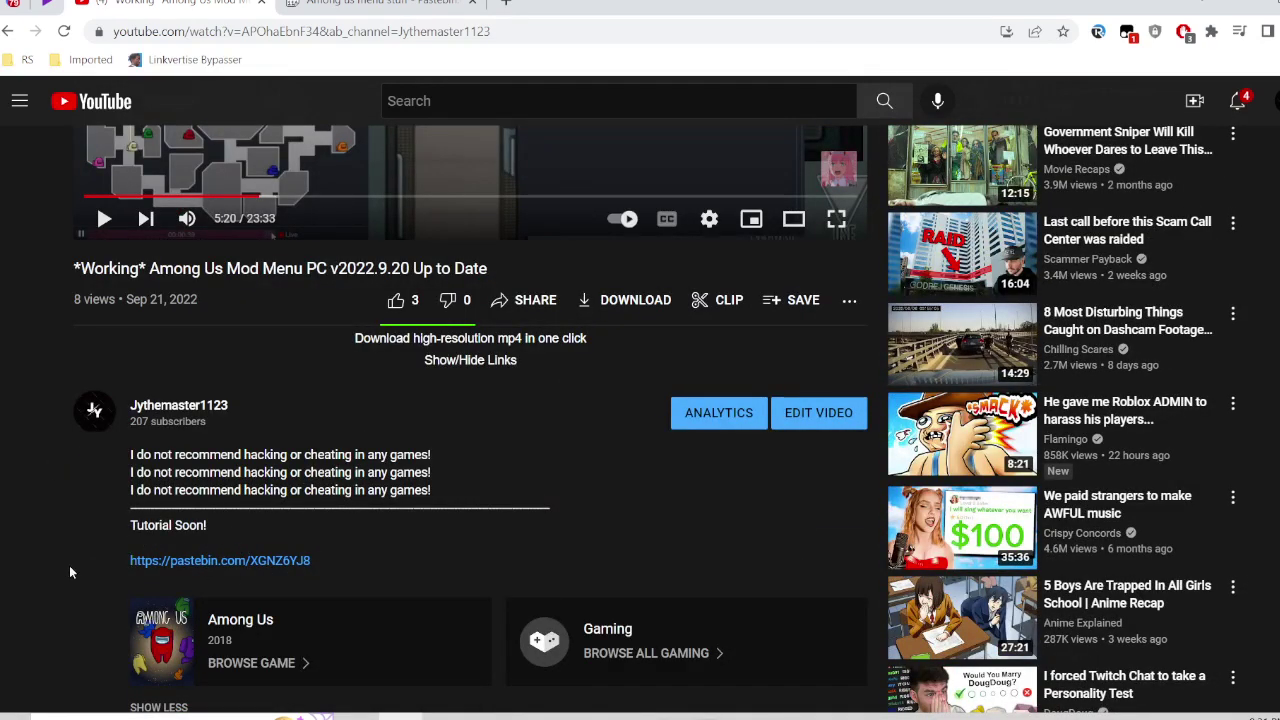
pyautogui.moveTo(112, 566); pyautogui.dragTo(344, 556)
pyautogui.click(382, 565)
pyautogui.hotkey('ctrl', 'Tab')
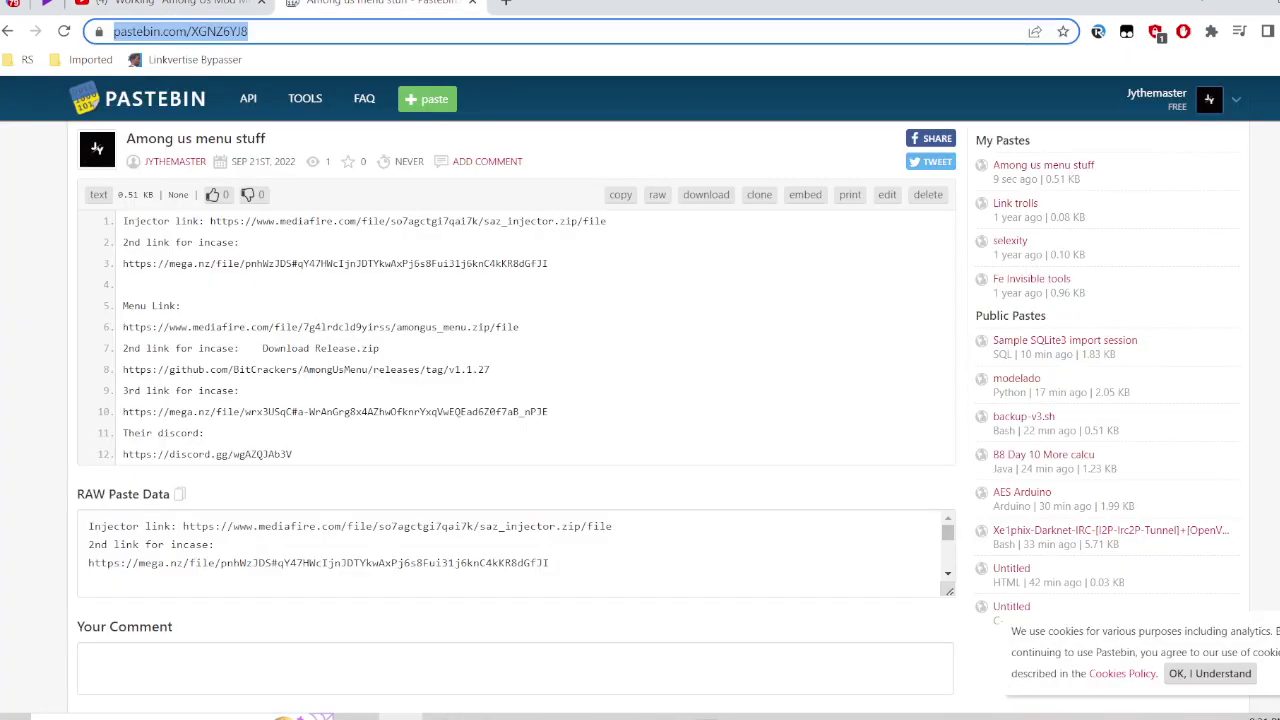
# Open the MediaFire injector link (saz_injector.zip) from the paste in a new browser tab and return to the paste.
pyautogui.click(195, 242)
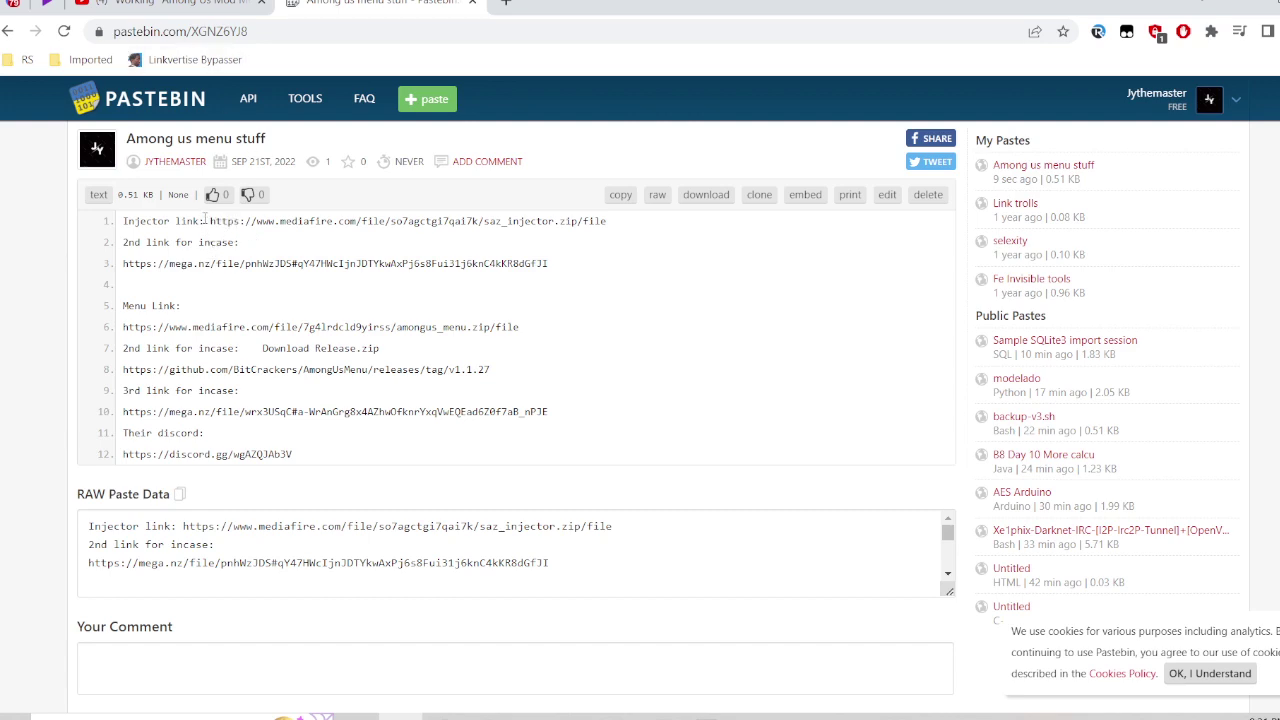
pyautogui.moveTo(336, 222); pyautogui.dragTo(545, 222)
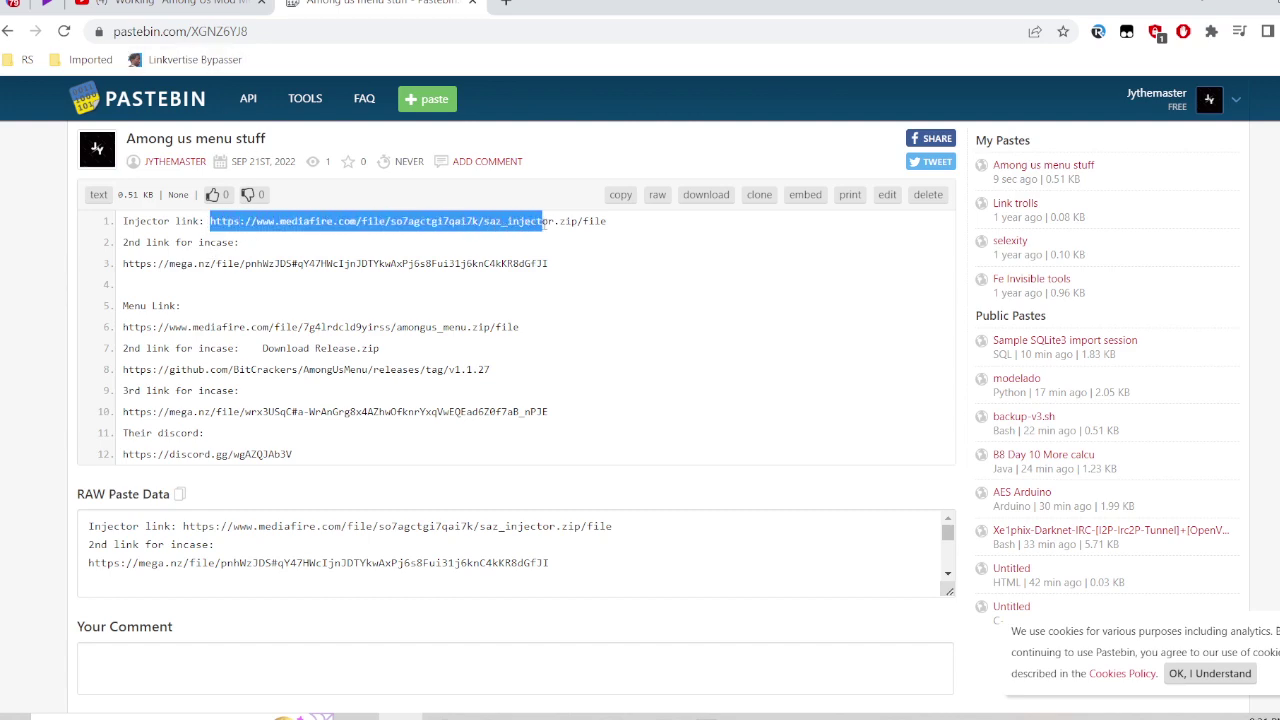
pyautogui.click(506, 4)
pyautogui.write('https://www.mediafire.com/file/so7agctgi7qai7k/saz_injector.zip/file')
pyautogui.hotkey('ctrl', 'shift', 'Tab')
# Copy the second, mega.nz injector link from the paste and open it in a new browser tab.
pyautogui.moveTo(566, 265); pyautogui.dragTo(128, 280)
pyautogui.hotkey('ctrl', 'c')
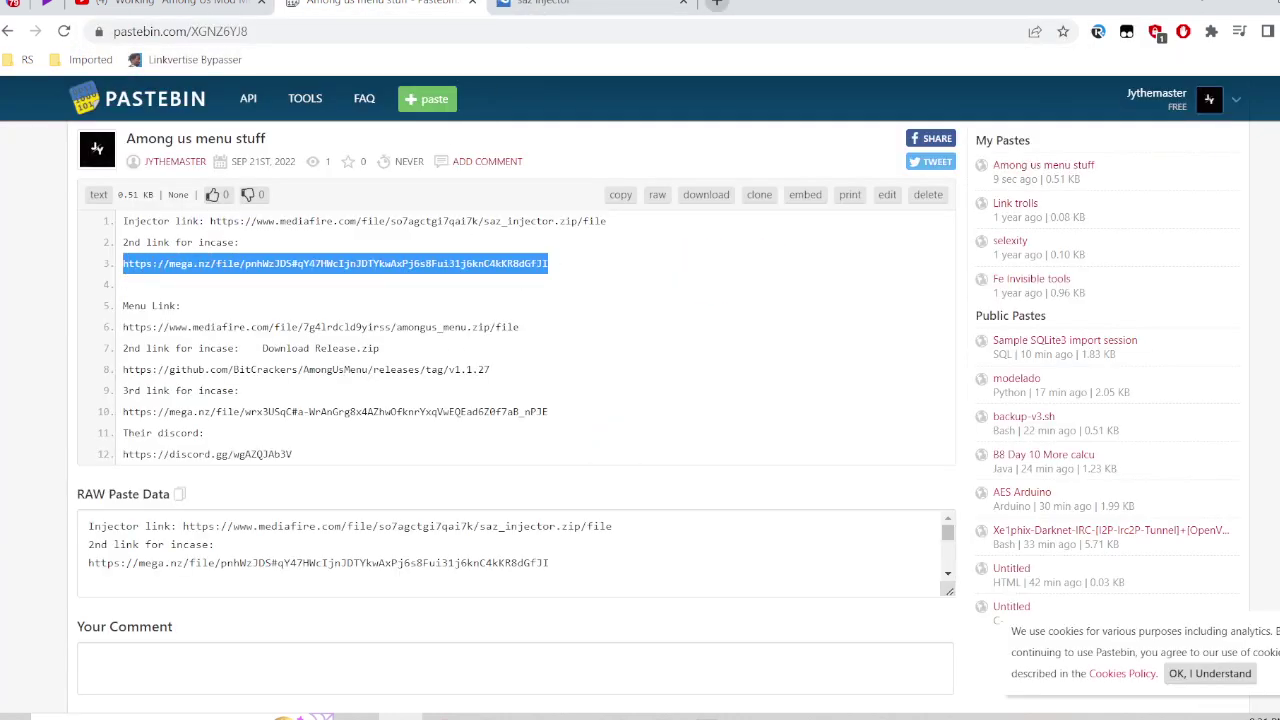
pyautogui.click(716, 3)
pyautogui.hotkey('ctrl', 'v')
pyautogui.press('Return')
pyautogui.hotkey('ctrl', 'shift', 'Tab')
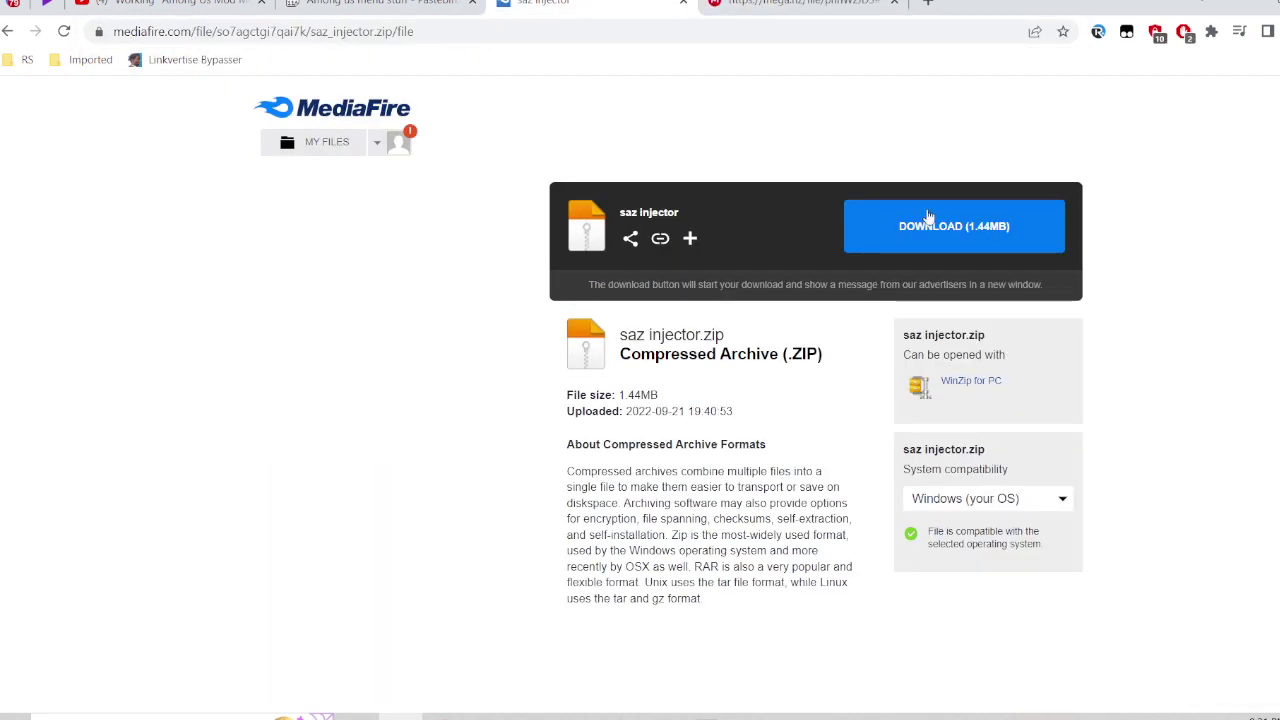
# Compare the MediaFire and MEGA download pages for the saz injector and close both tabs.
pyautogui.click(737, 8)
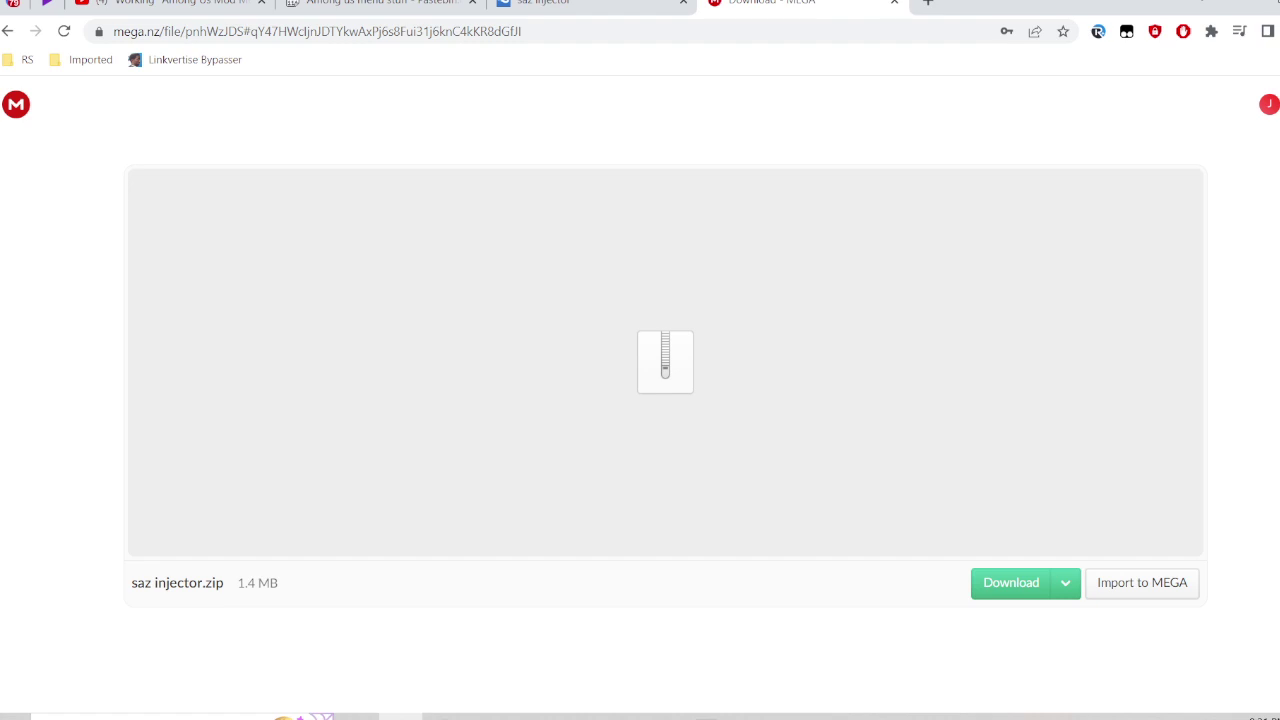
pyautogui.hotkey('ctrl', 'shift', 'Tab')
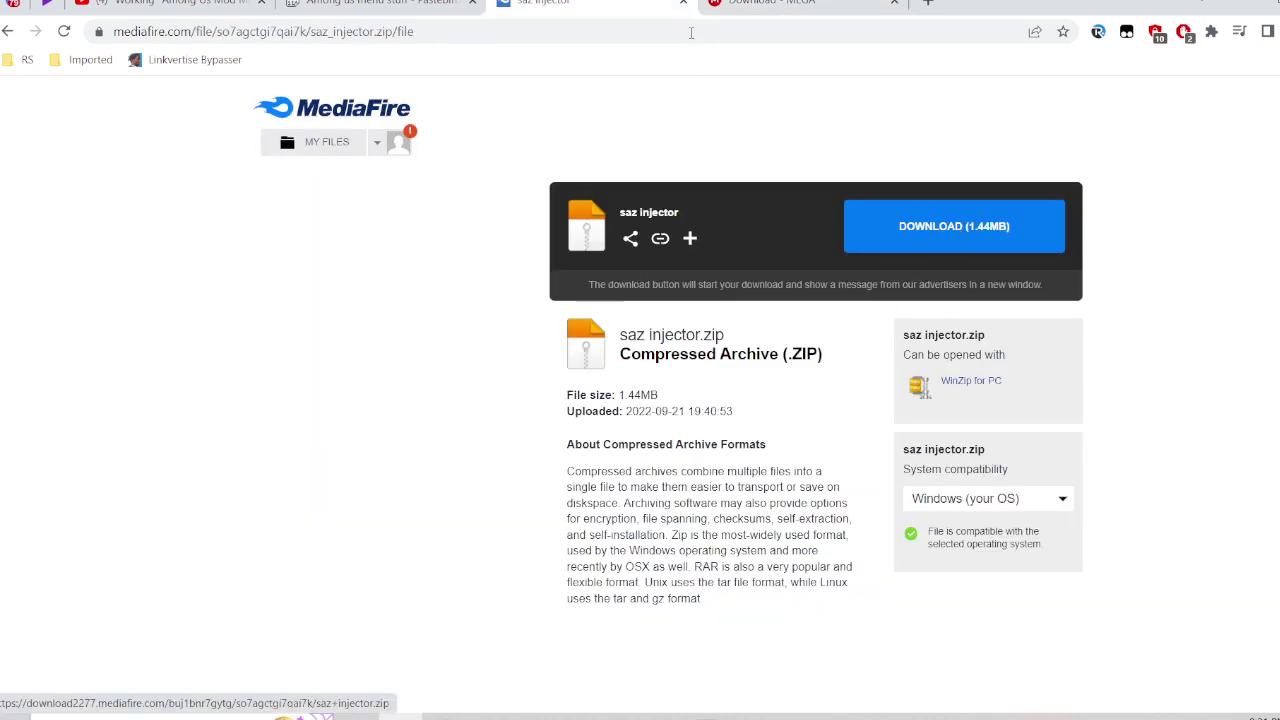
pyautogui.hotkey('ctrl', 'Tab')
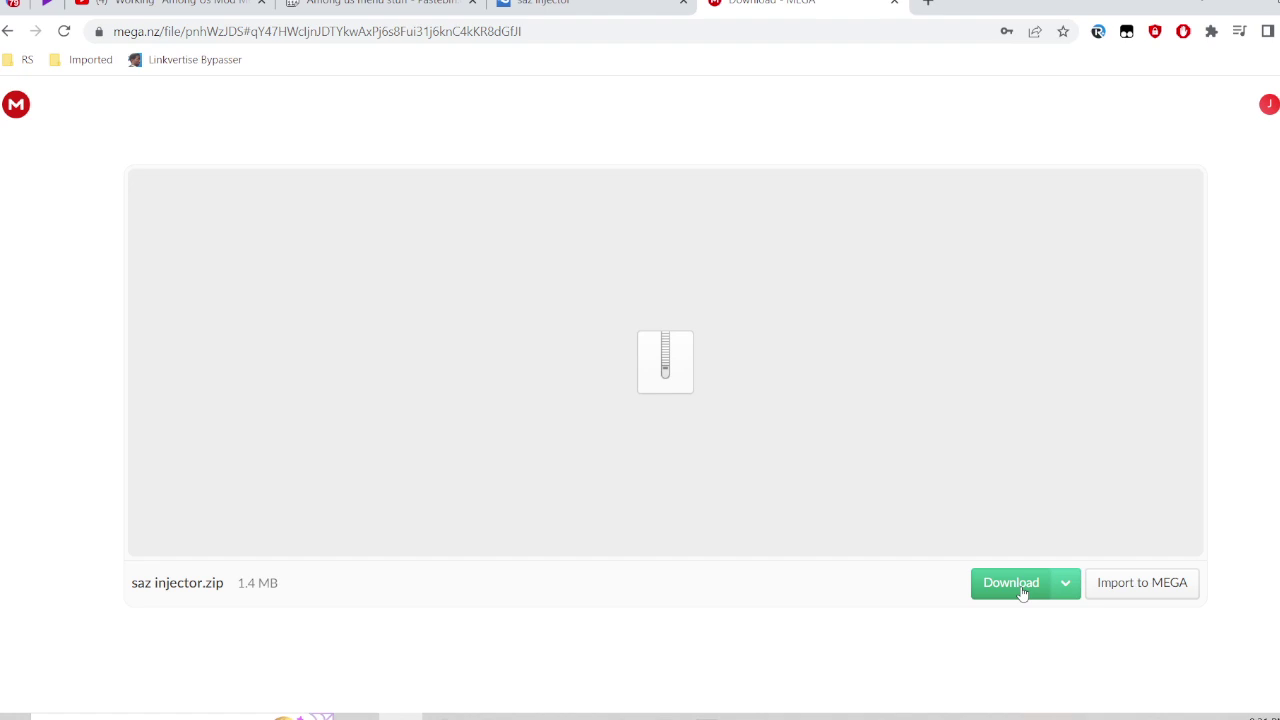
pyautogui.hotkey('ctrl', 'w')
pyautogui.hotkey('ctrl', 'w')
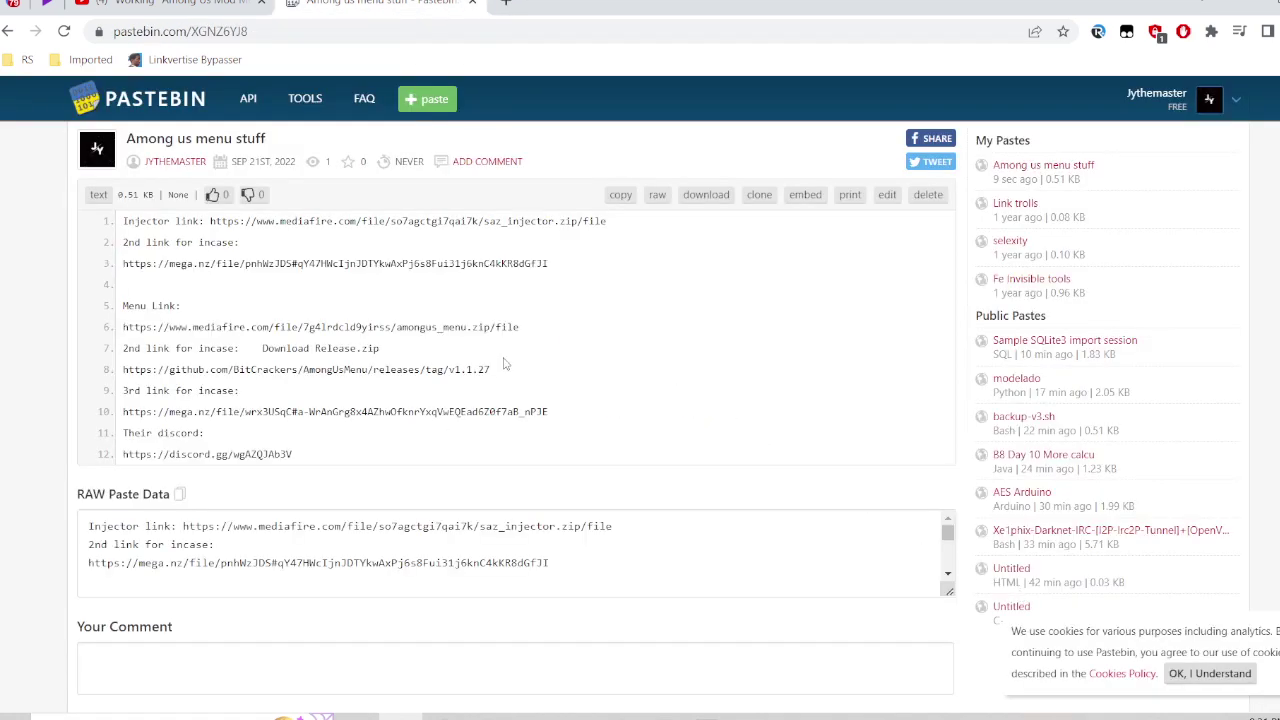
# In File Explorer, open the saz ZIP archive from Downloads and view the contents of its saz folder in WinRAR.
pyautogui.press('super+e')
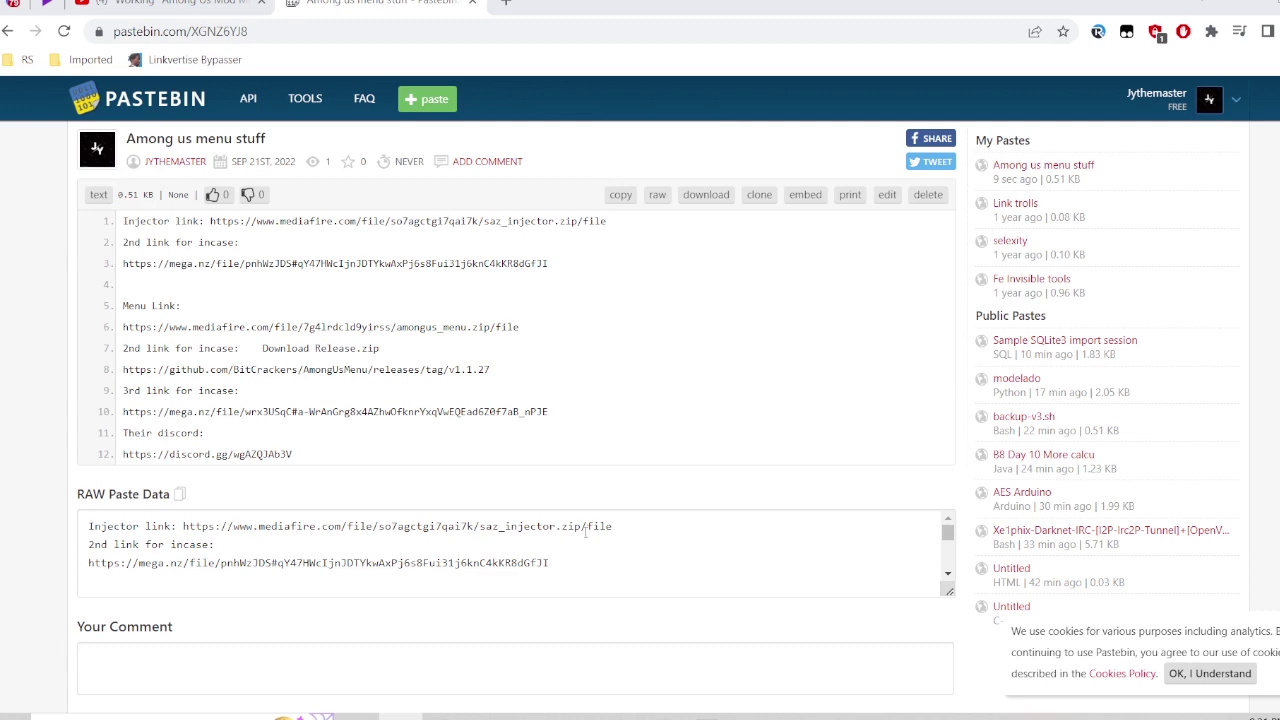
pyautogui.click(60, 211)
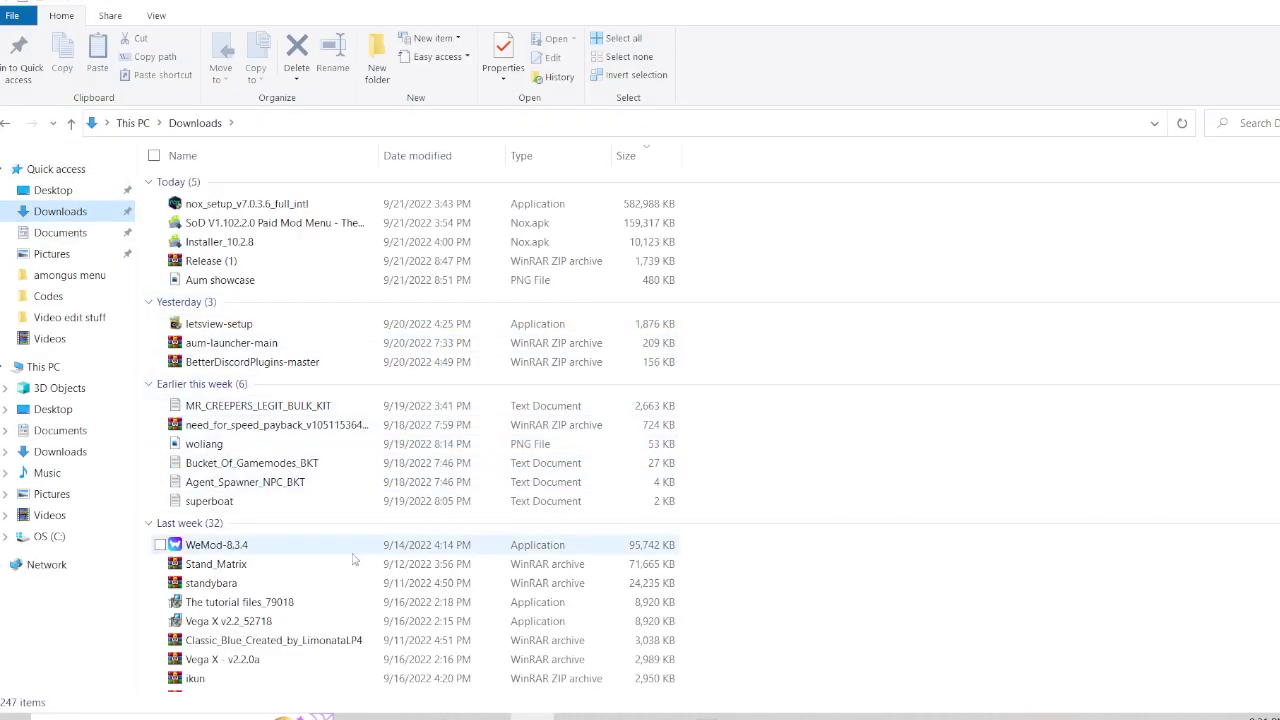
pyautogui.scroll(-2, 378, 578)
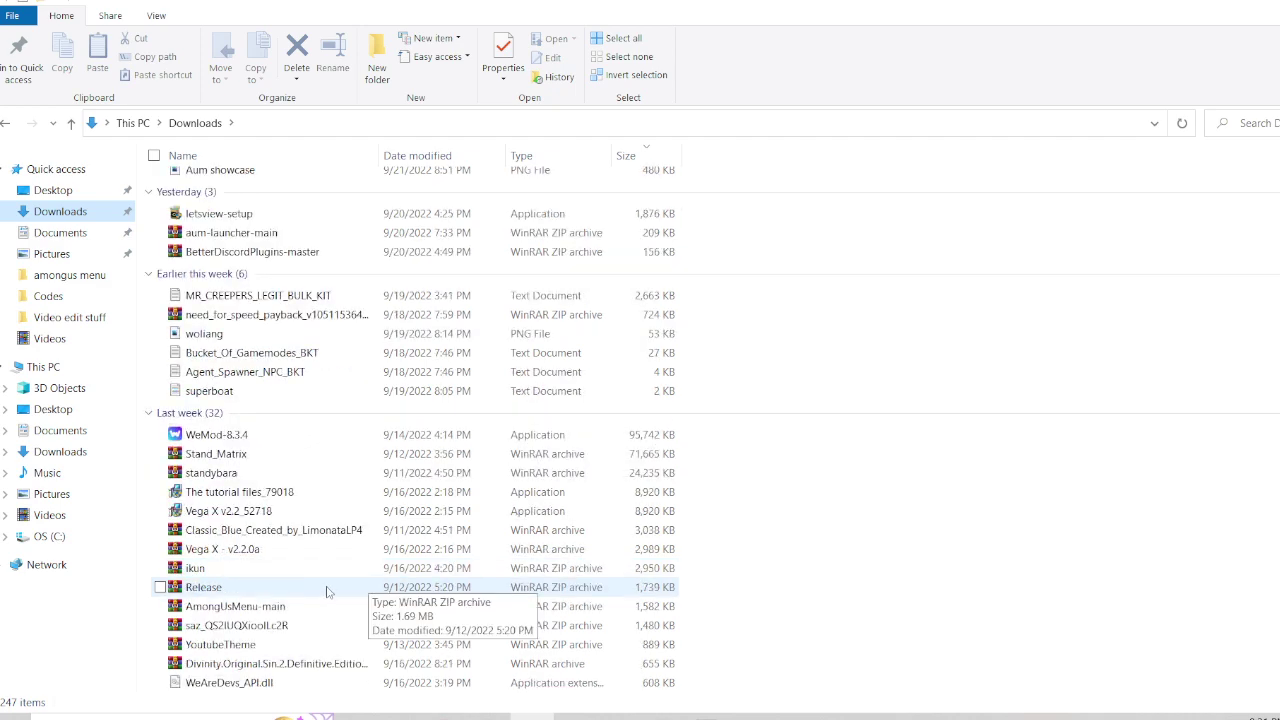
pyautogui.click(400, 716)
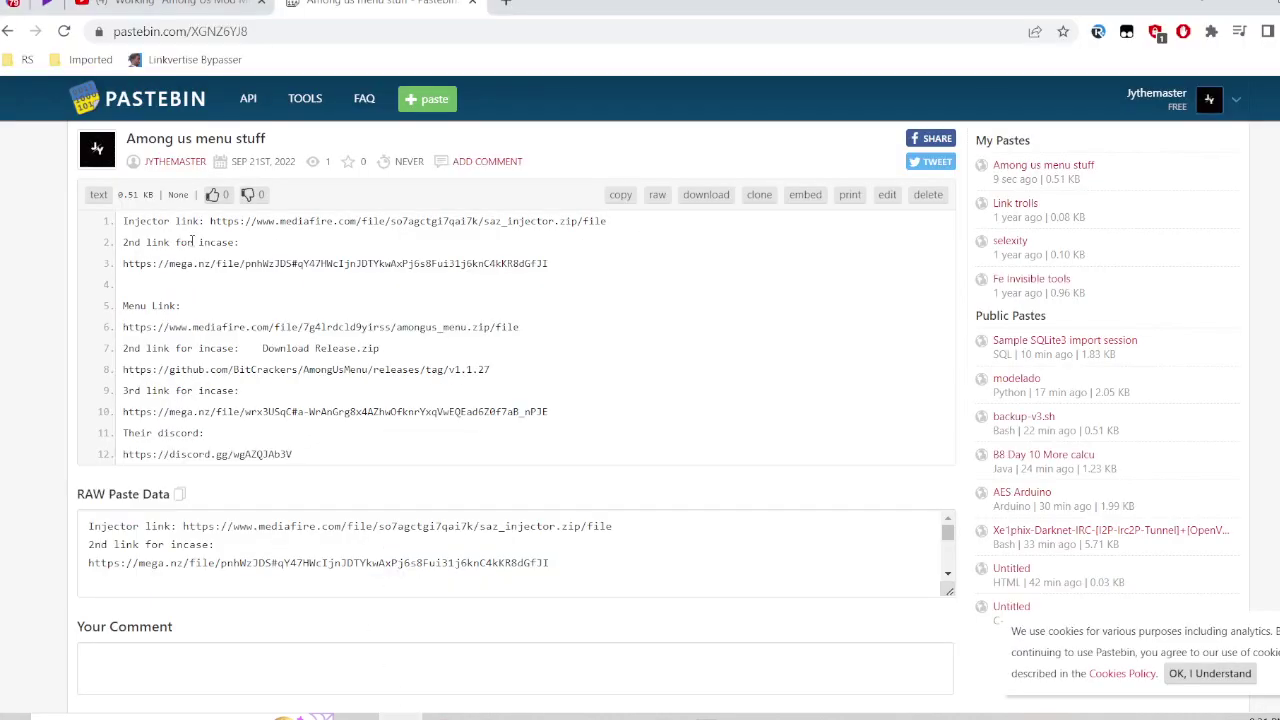
pyautogui.hotkey('alt', 'Tab')
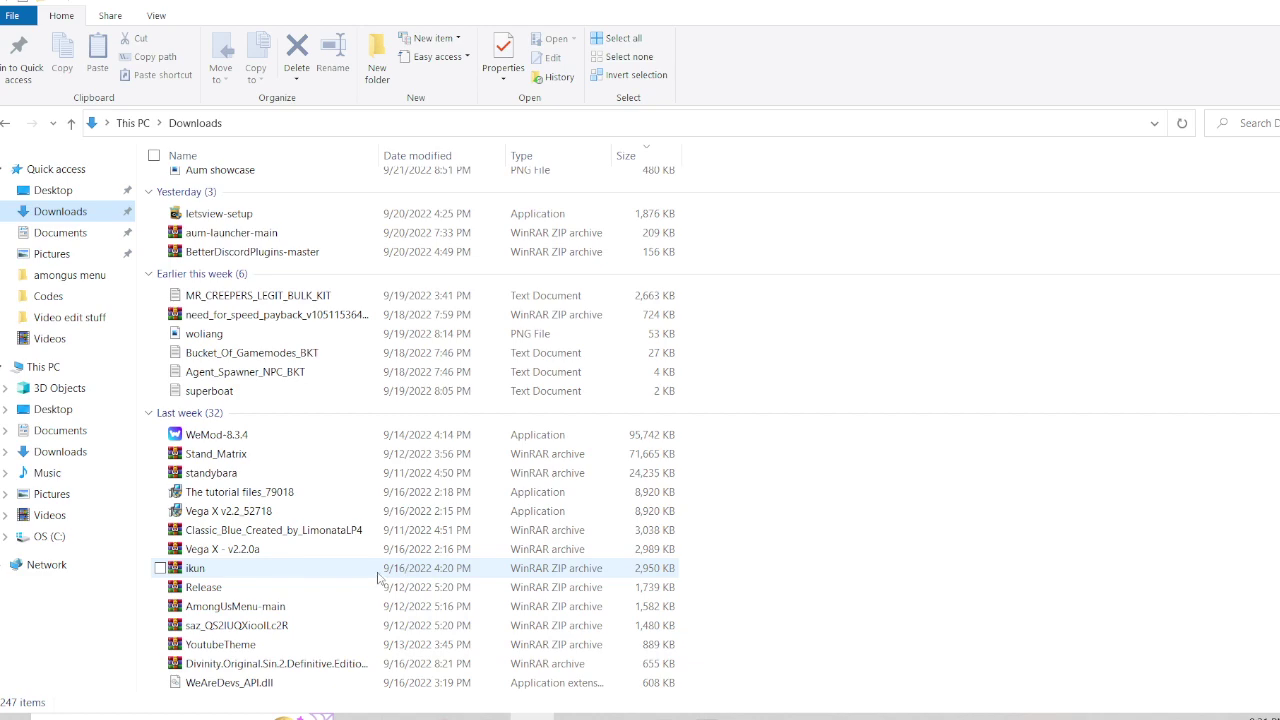
pyautogui.scroll(-1, 377, 577)
pyautogui.click(330, 578)
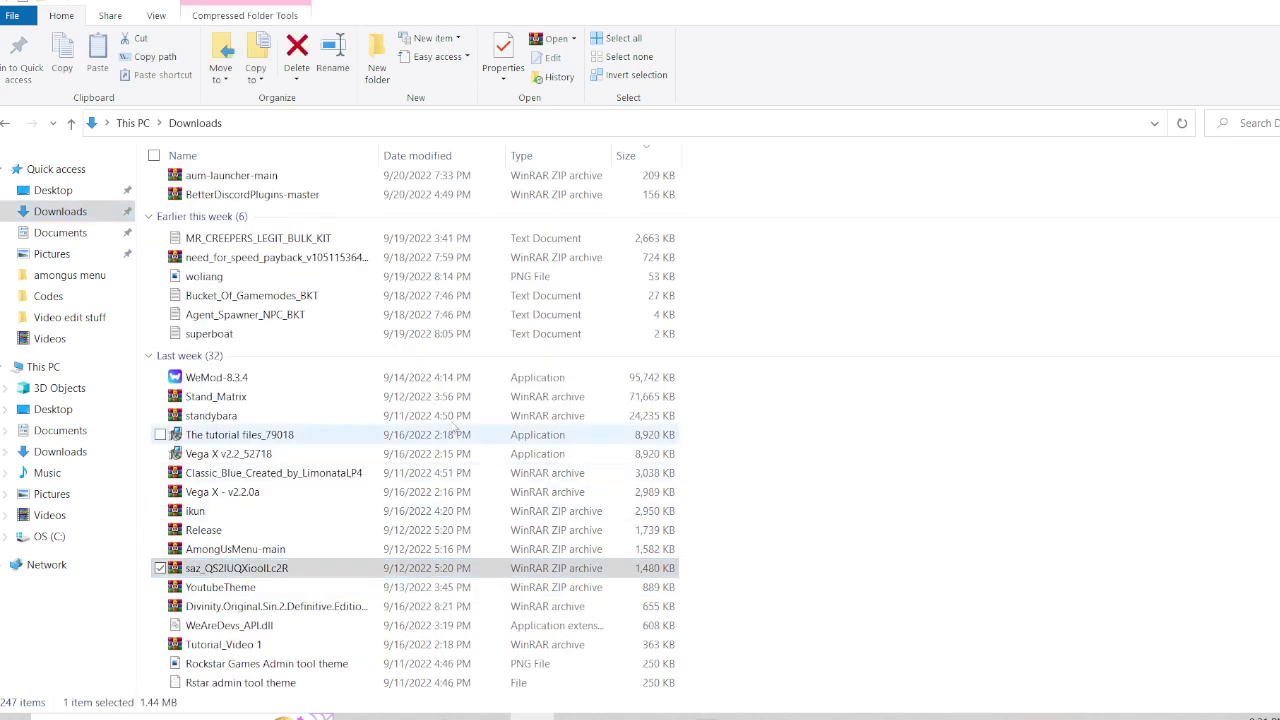
pyautogui.press('Return')
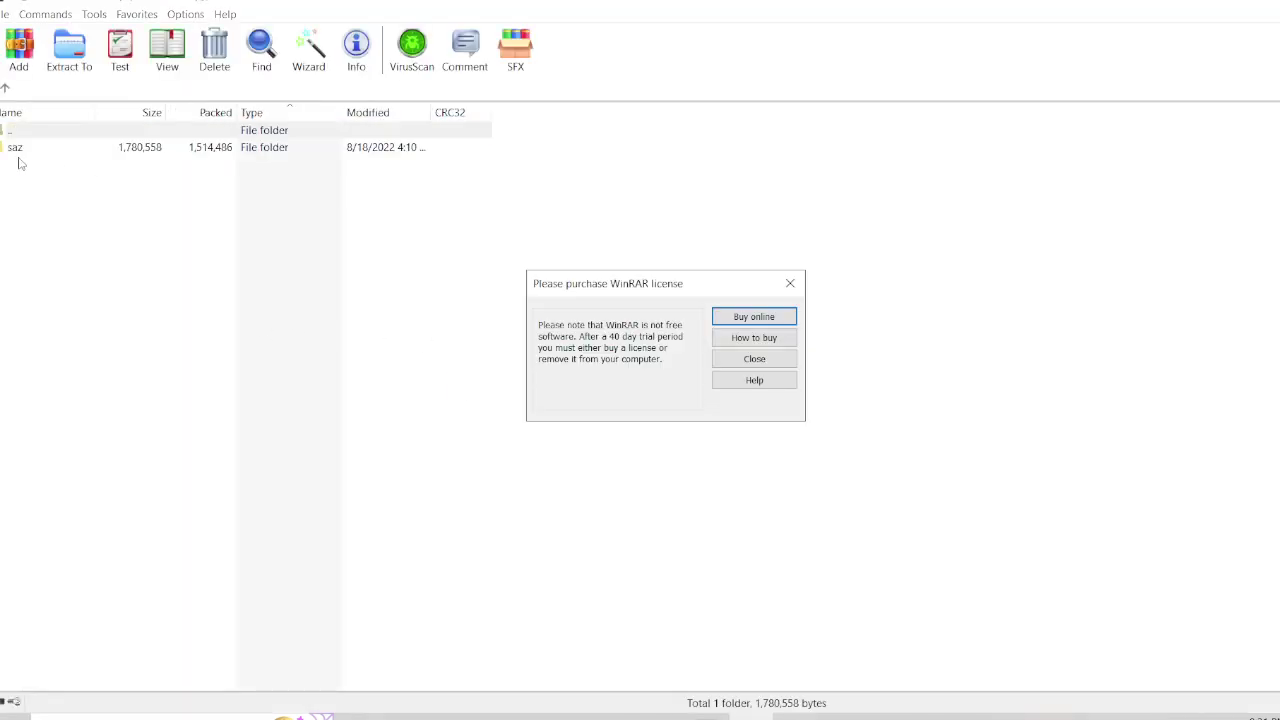
pyautogui.click(790, 284)
pyautogui.doubleClick(182, 148)
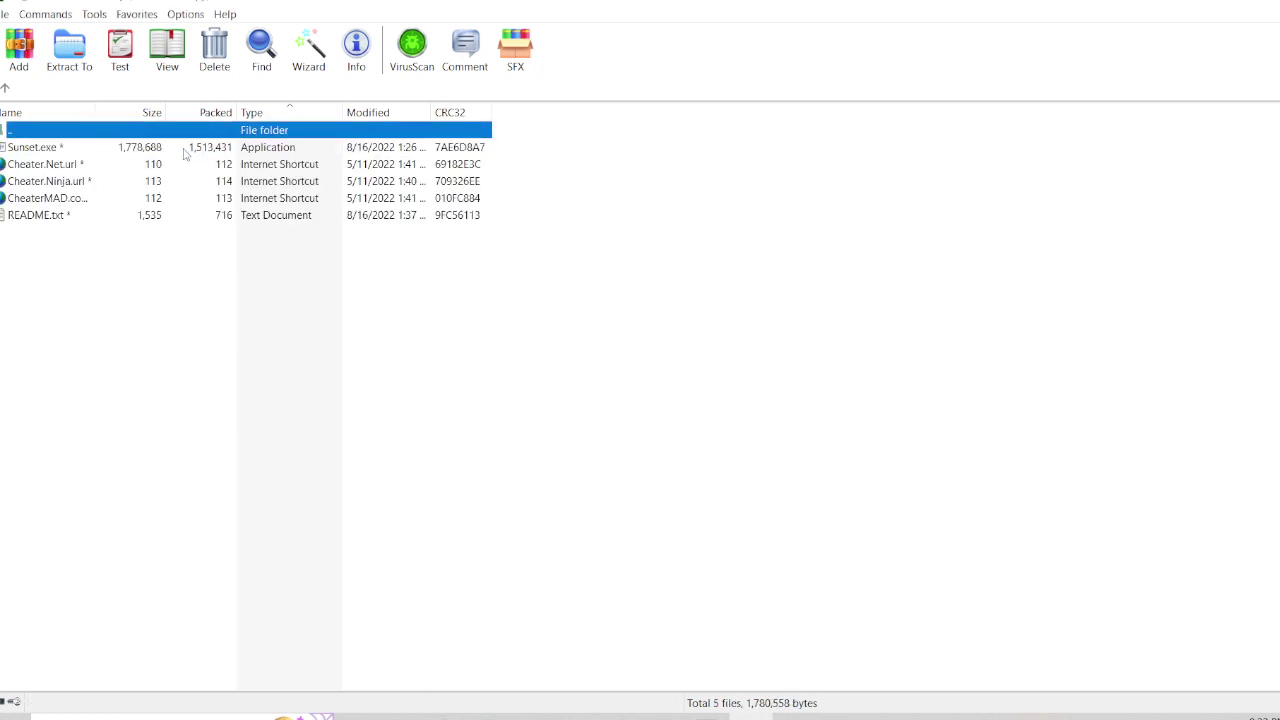
# Review the archive's extraction options and close WinRAR without extracting.
pyautogui.click(4, 88)
pyautogui.click(69, 48)
pyautogui.click(810, 330)
pyautogui.click(862, 154)
pyautogui.click(1266, 4)
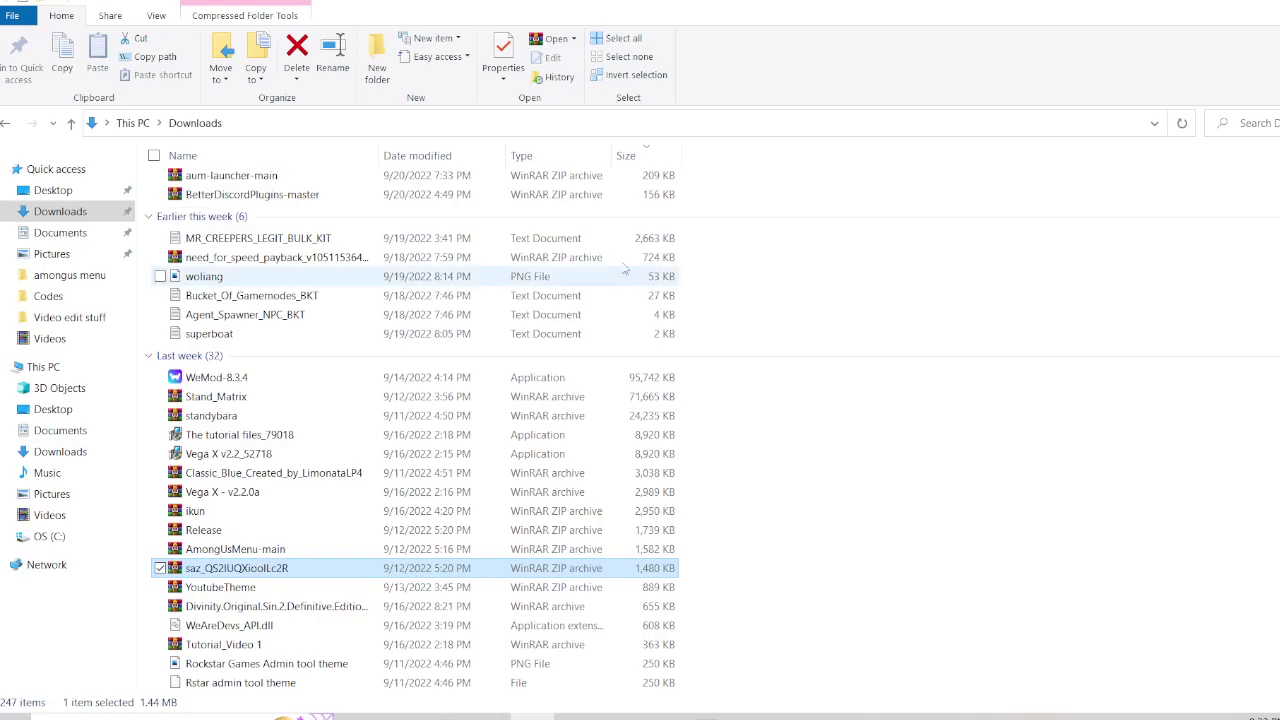
# Show the desktop and delete the amongus menu archive, keeping the folder of the same name.
pyautogui.press('super+d')
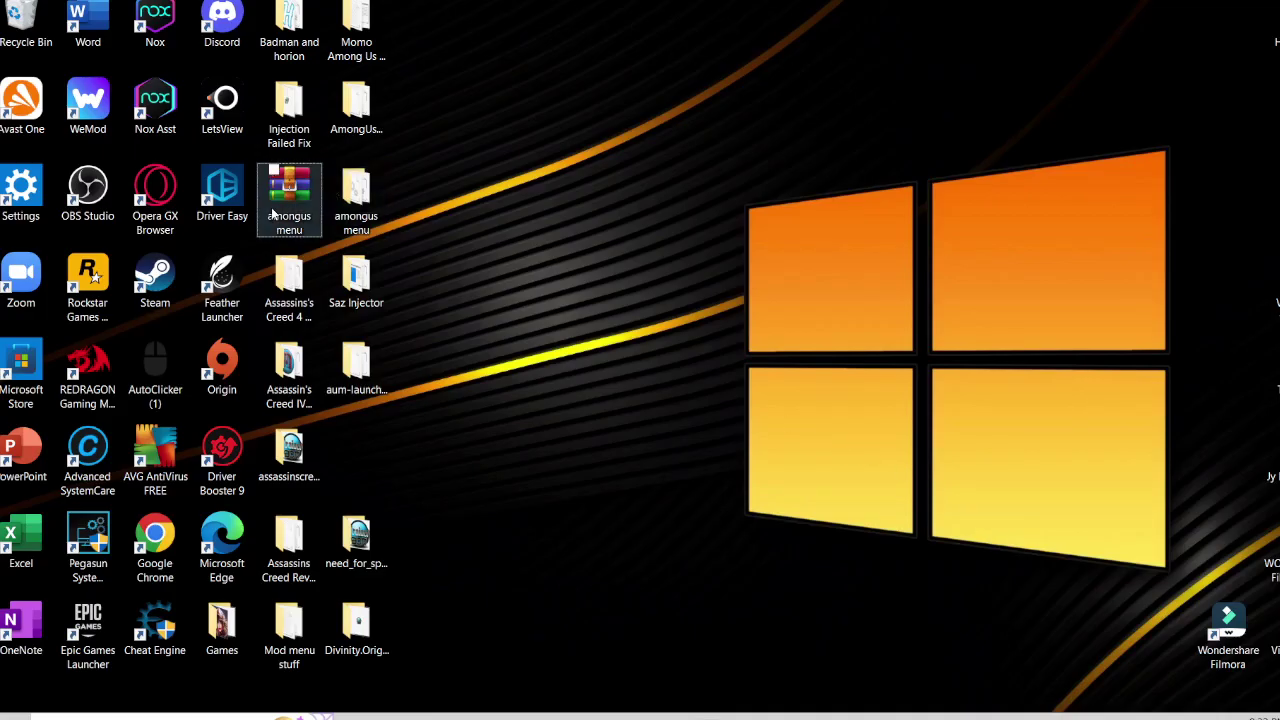
pyautogui.rightClick(266, 213)
pyautogui.click(883, 414)
pyautogui.rightClick(298, 206)
pyautogui.click(132, 590)
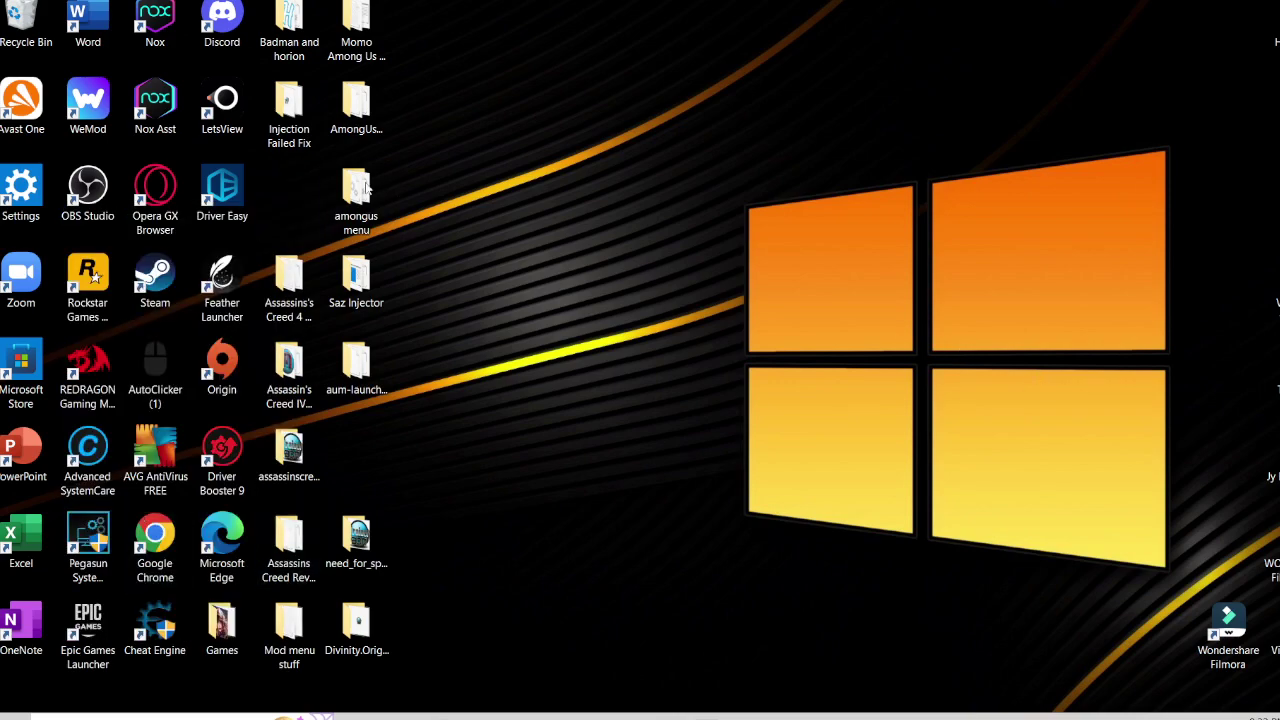
# Open the Saz Injector folder on the desktop and launch the Sunset application.
pyautogui.doubleClick(358, 292)
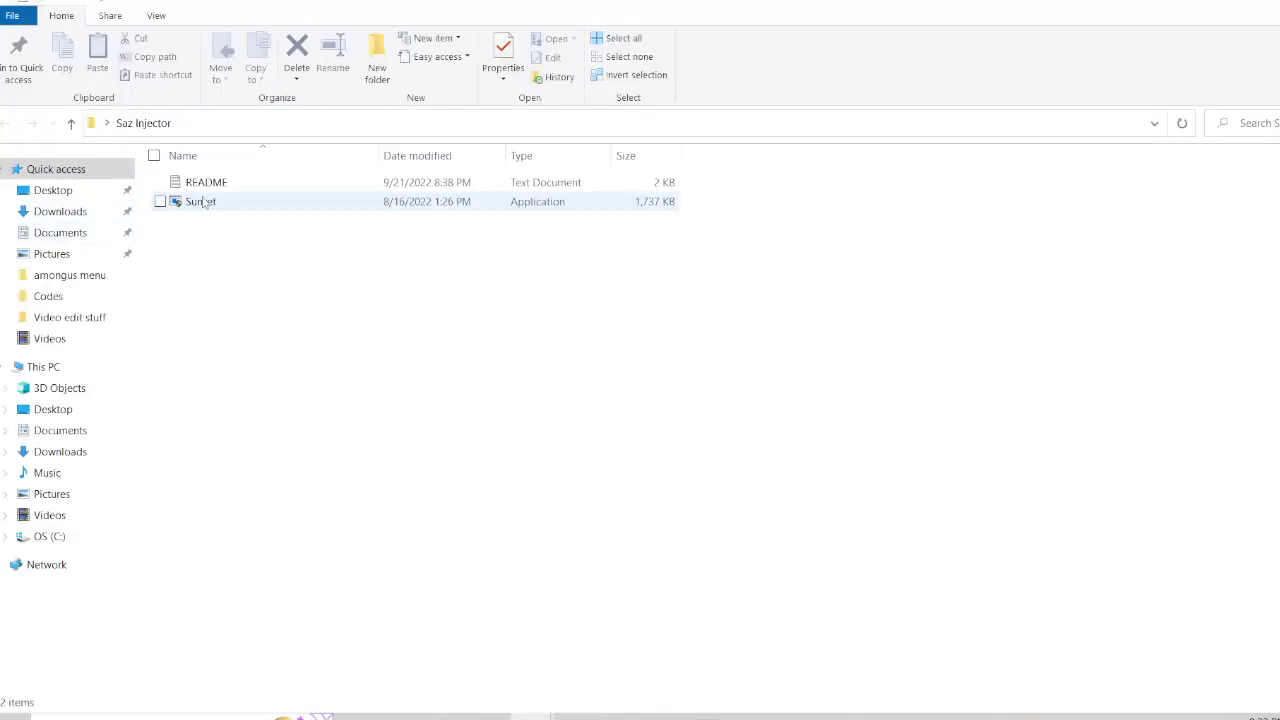
pyautogui.click(210, 208)
pyautogui.doubleClick(210, 208)
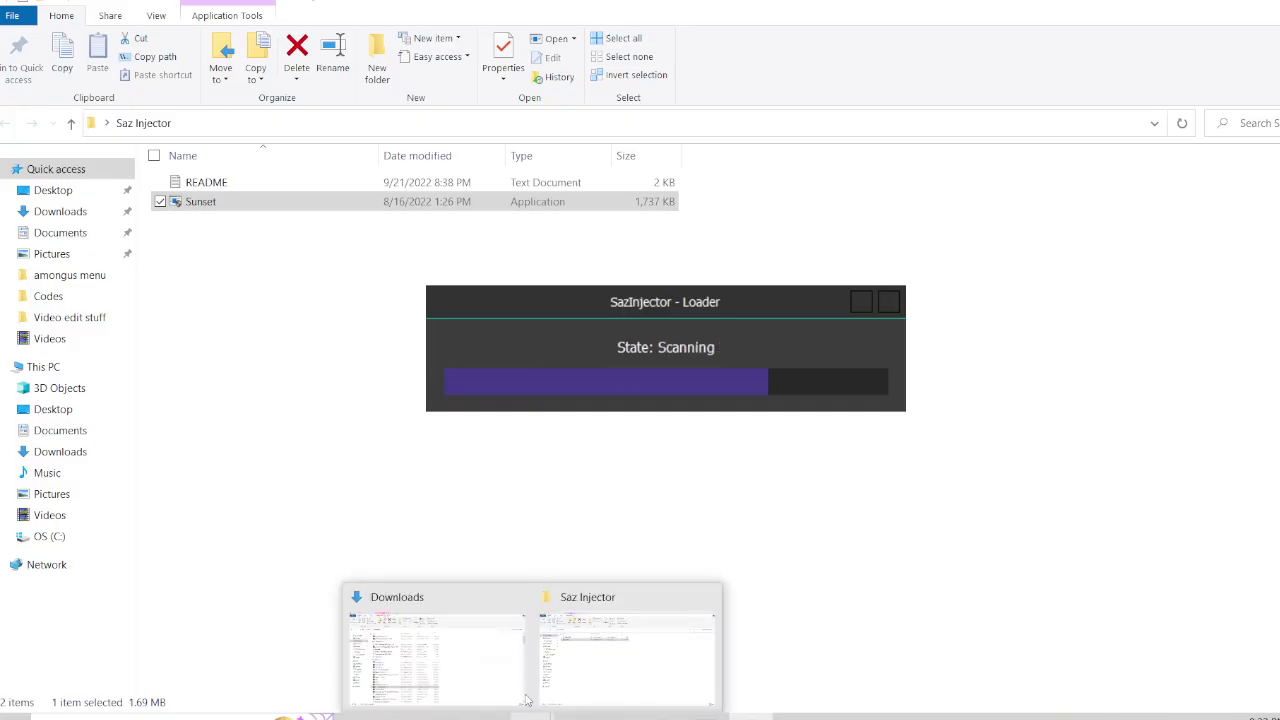
# Switch to Chrome and open the MediaFire menu link (amongus_menu.zip) from the paste in a new tab.
pyautogui.click(515, 601)
pyautogui.click(400, 716)
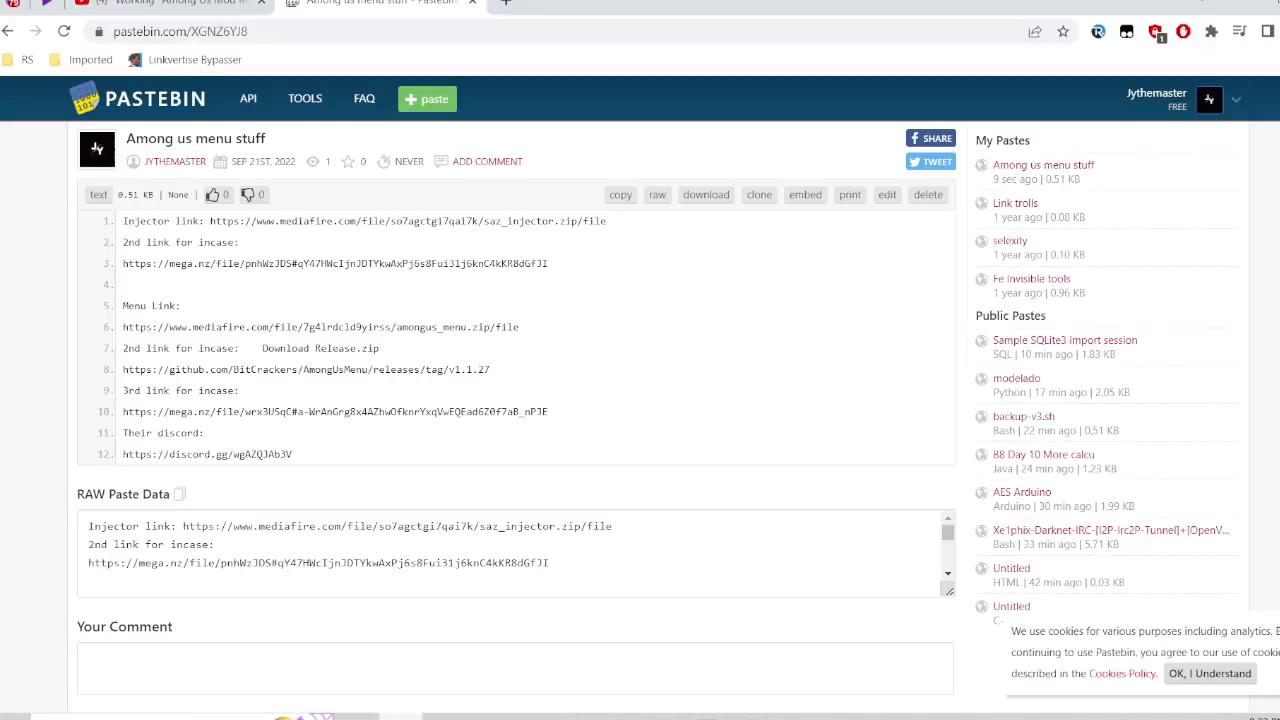
pyautogui.moveTo(517, 345); pyautogui.dragTo(202, 334)
pyautogui.moveTo(152, 328); pyautogui.dragTo(628, 334)
pyautogui.click(503, 3)
pyautogui.write('https://www.mediafire.com/file/7g4lrdcld9yirss/amongus_menu.zip/file')
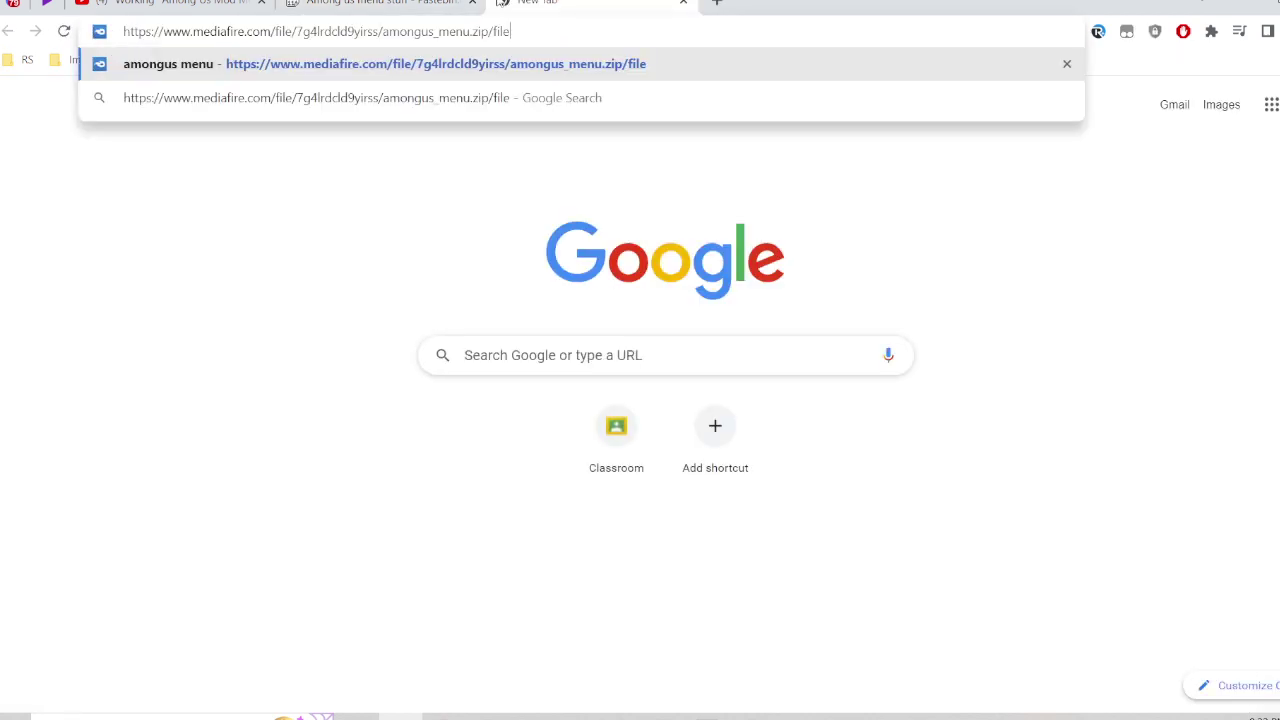
# Return to the paste, copy the third, mega.nz menu link, and open it in a new browser tab.
pyautogui.click(399, 3)
pyautogui.click(196, 414)
pyautogui.moveTo(121, 412); pyautogui.dragTo(549, 428)
pyautogui.hotkey('ctrl', 'c')
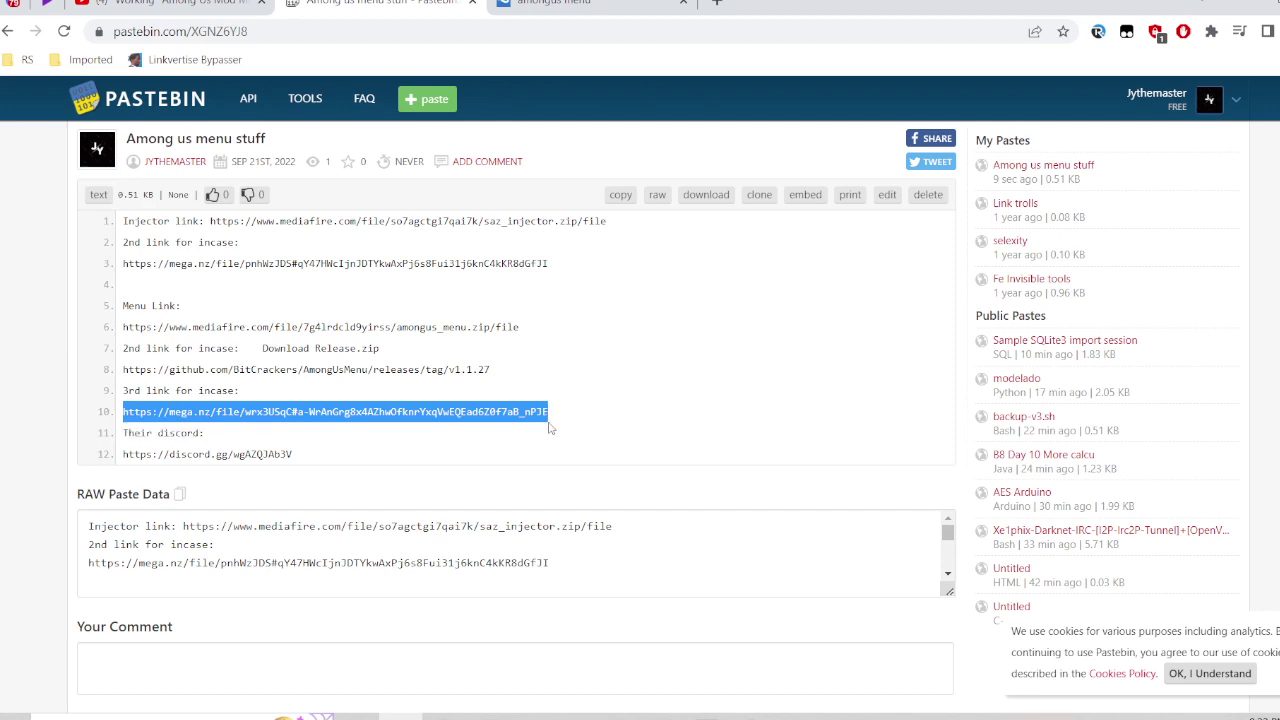
pyautogui.click(716, 3)
pyautogui.hotkey('ctrl', 'v')
pyautogui.press('Return')
# View the MediaFire and MEGA download pages for amongus menu.zip and close both tabs.
pyautogui.click(590, 3)
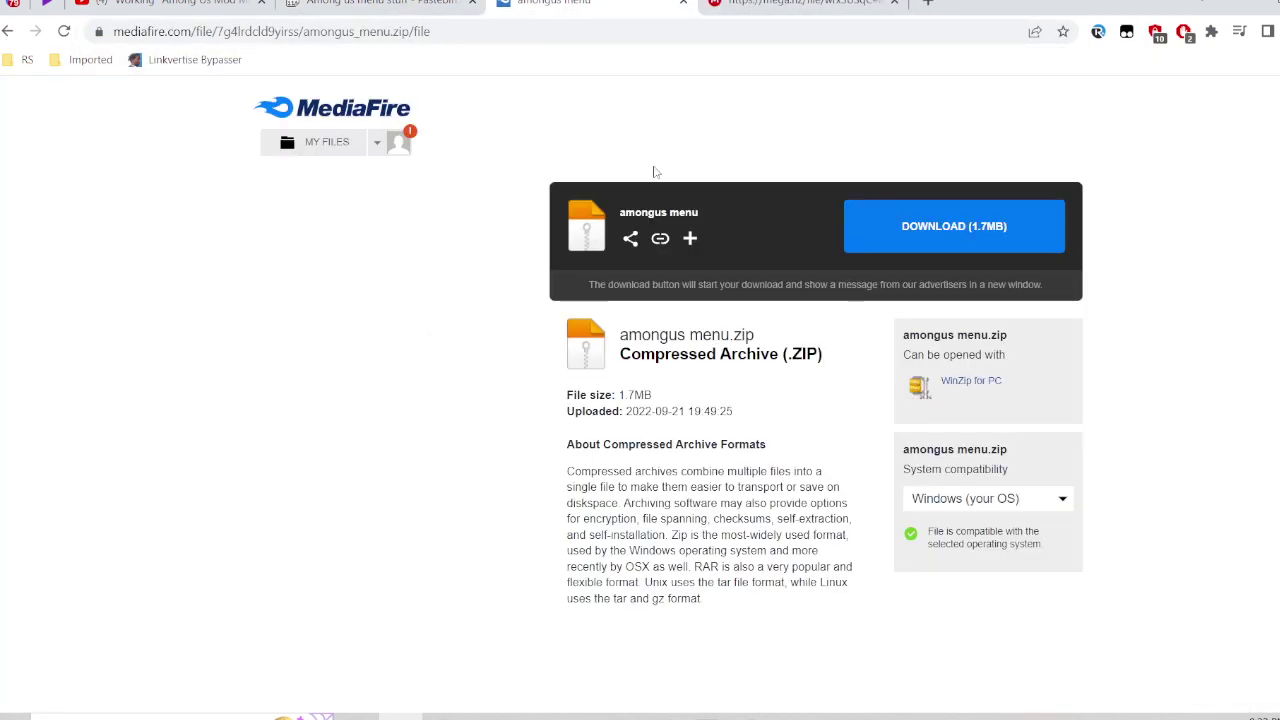
pyautogui.hotkey('ctrl', 'w')
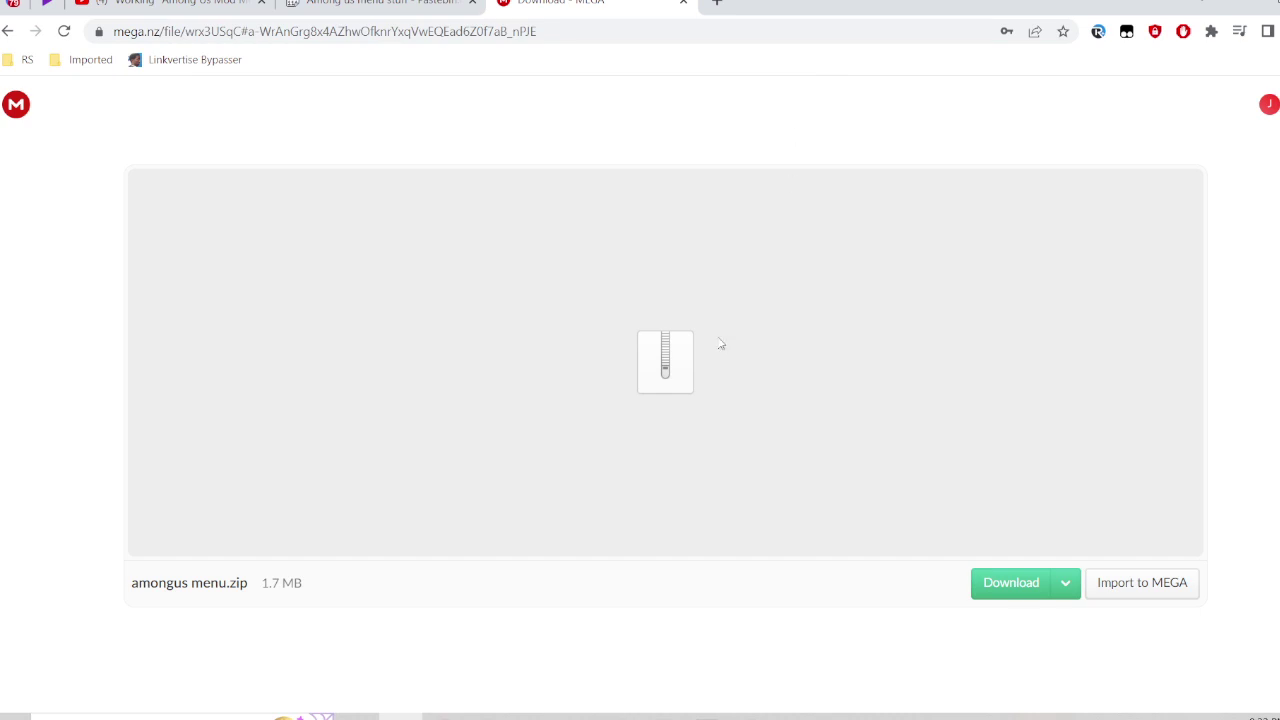
pyautogui.hotkey('ctrl', 'w')
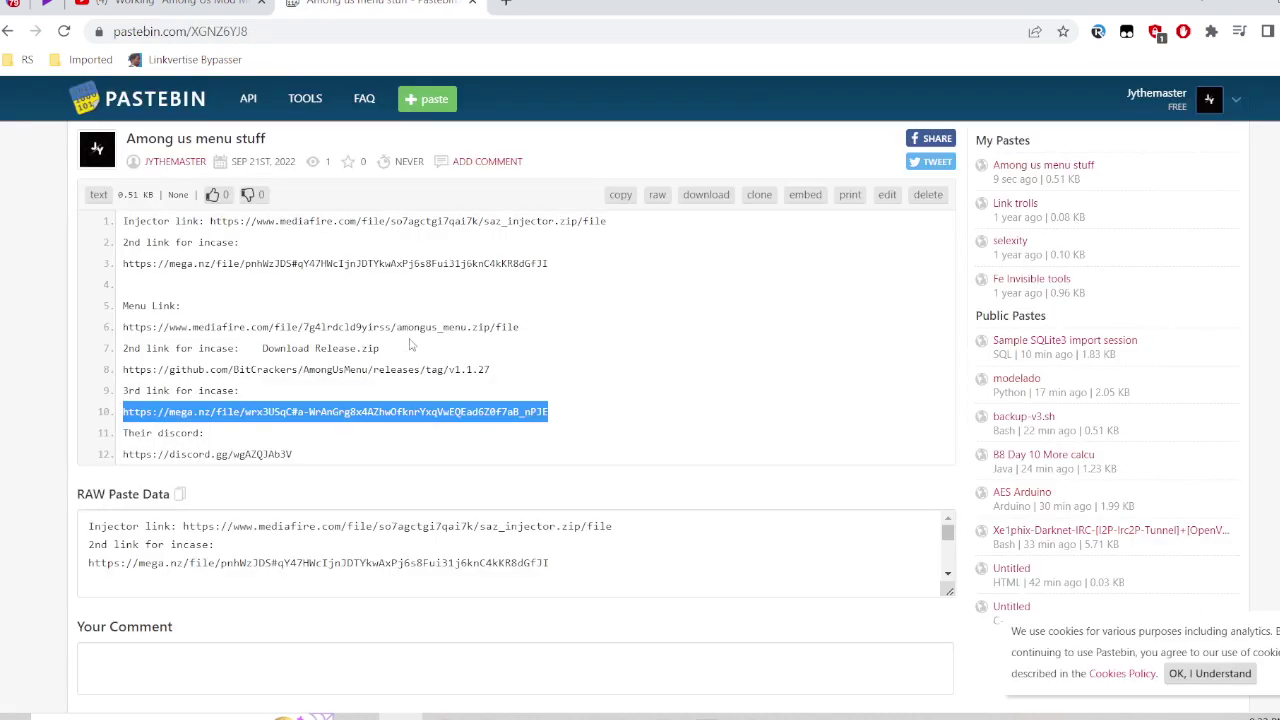
# Open the paste's GitHub link to the AmongUsMenu v1.1.27 release in a new tab and locate Release.zip among the assets.
pyautogui.click(285, 427)
pyautogui.moveTo(490, 370); pyautogui.dragTo(151, 370)
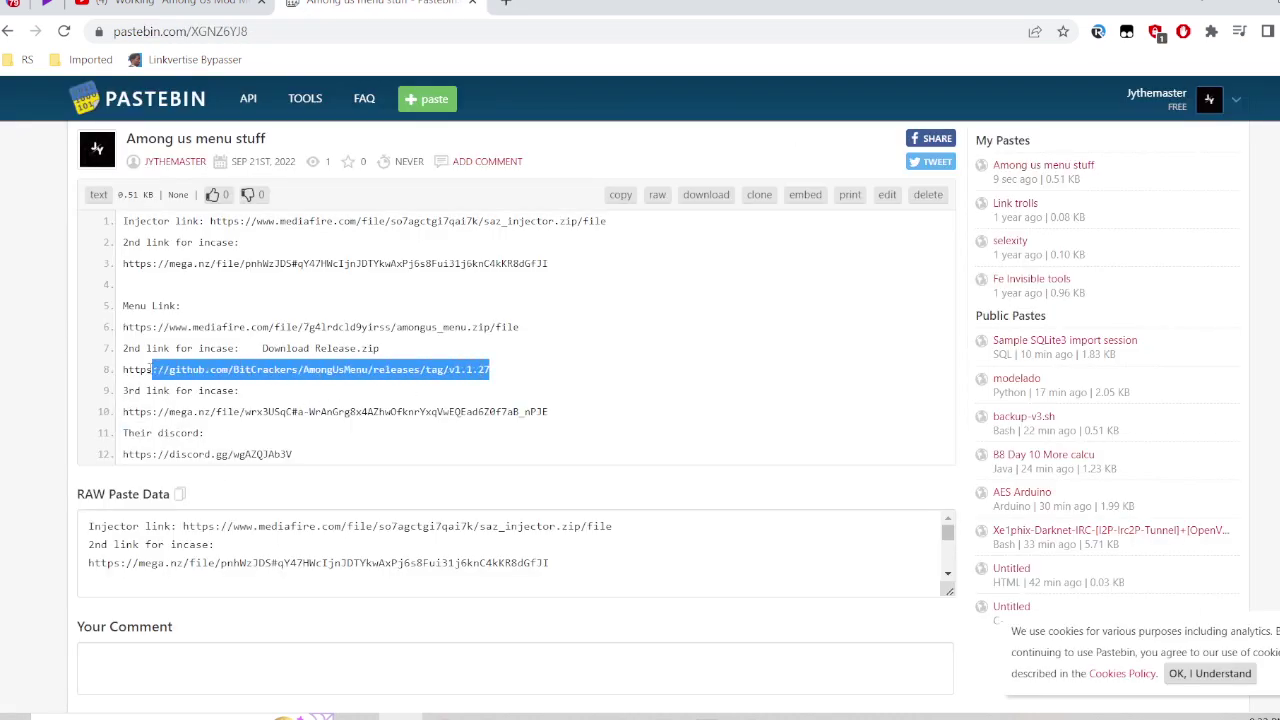
pyautogui.hotkey('ctrl', 'c')
pyautogui.hotkey('ctrl', 't')
pyautogui.hotkey('ctrl', 'v')
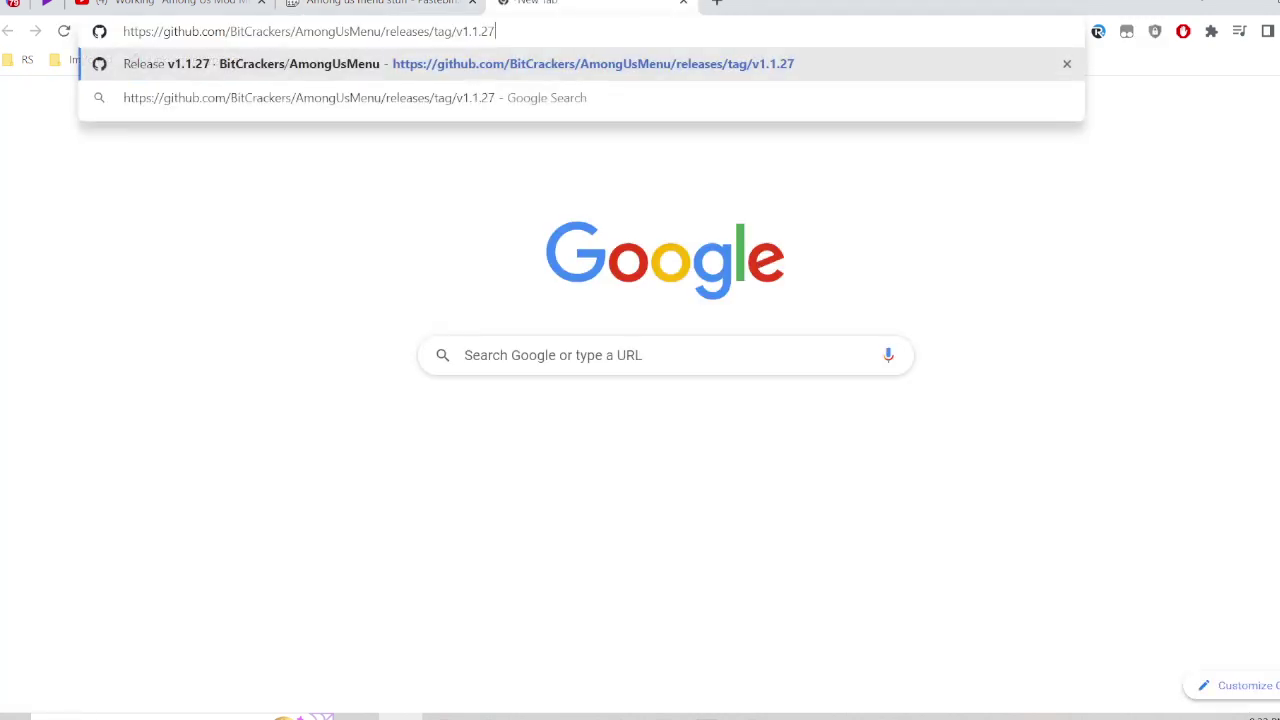
pyautogui.press('Return')
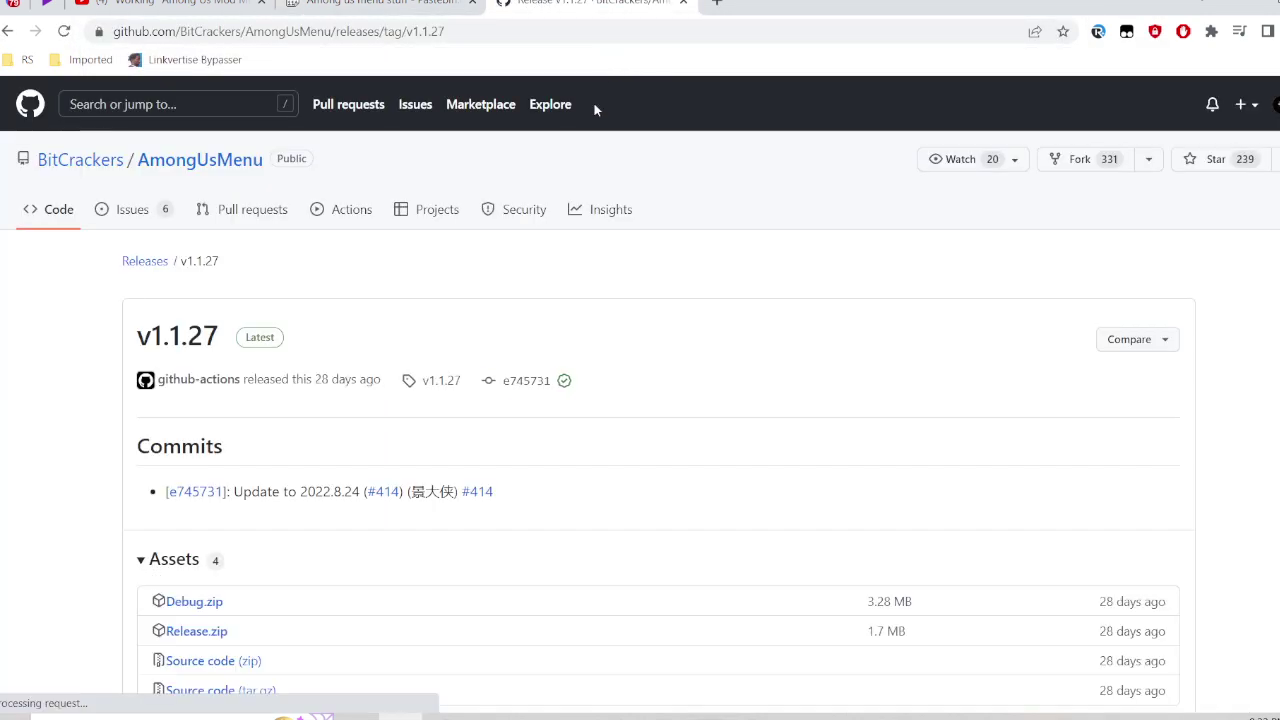
pyautogui.scroll(-2, 270, 394)
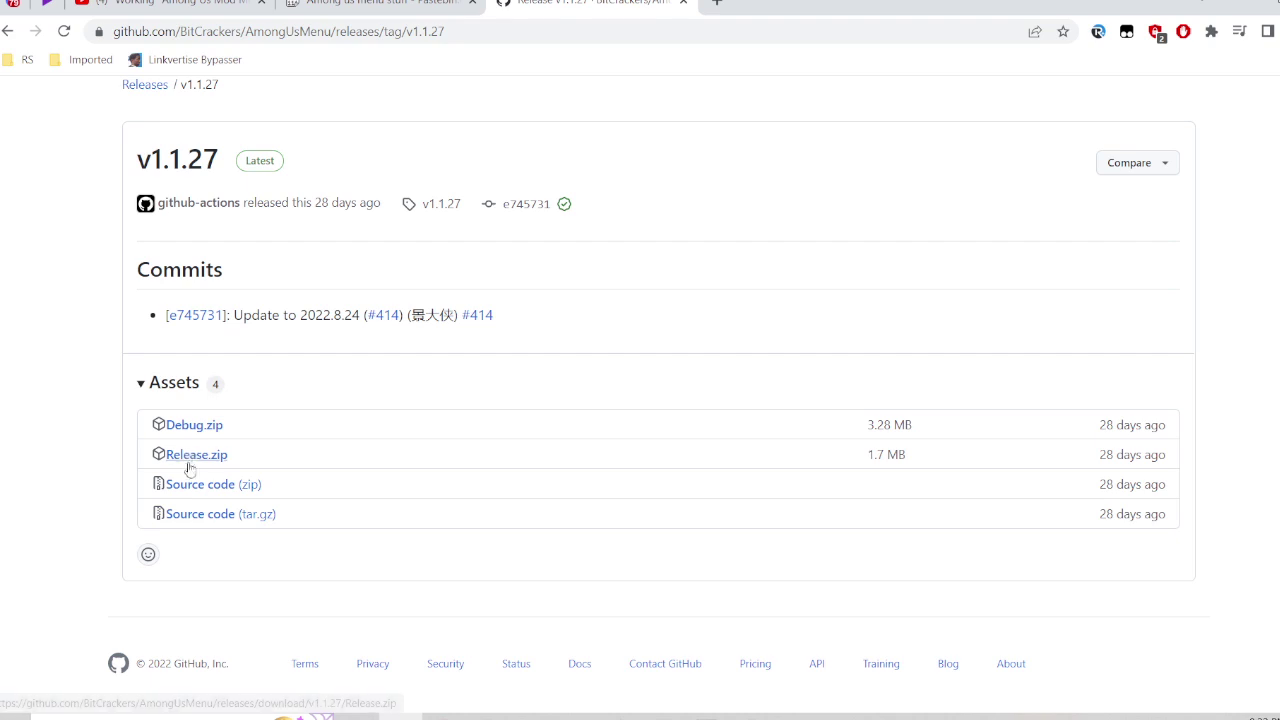
pyautogui.keyDown('ctrl'); pyautogui.scroll(5, 198, 460); pyautogui.keyUp('ctrl')
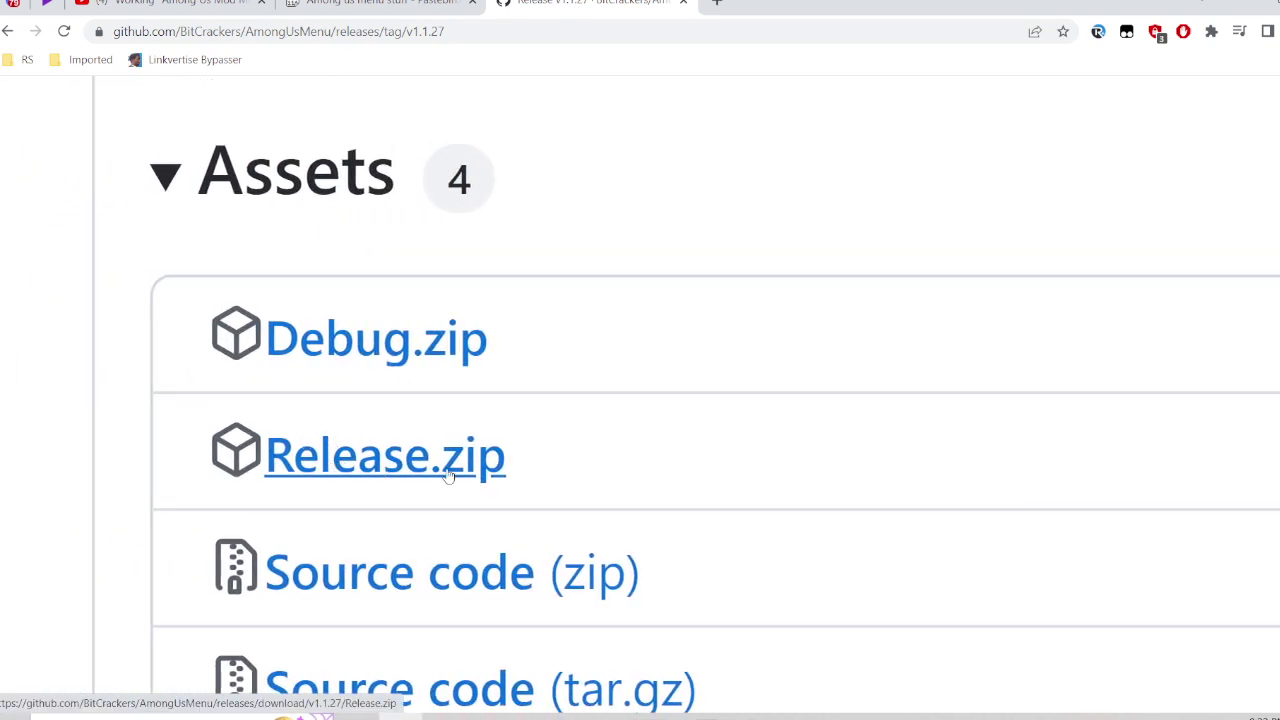
# Point out the Discord invite link and the mega.nz menu link in the paste and close the paste.
pyautogui.keyDown('ctrl'); pyautogui.scroll(-6, 432, 452); pyautogui.keyUp('ctrl')
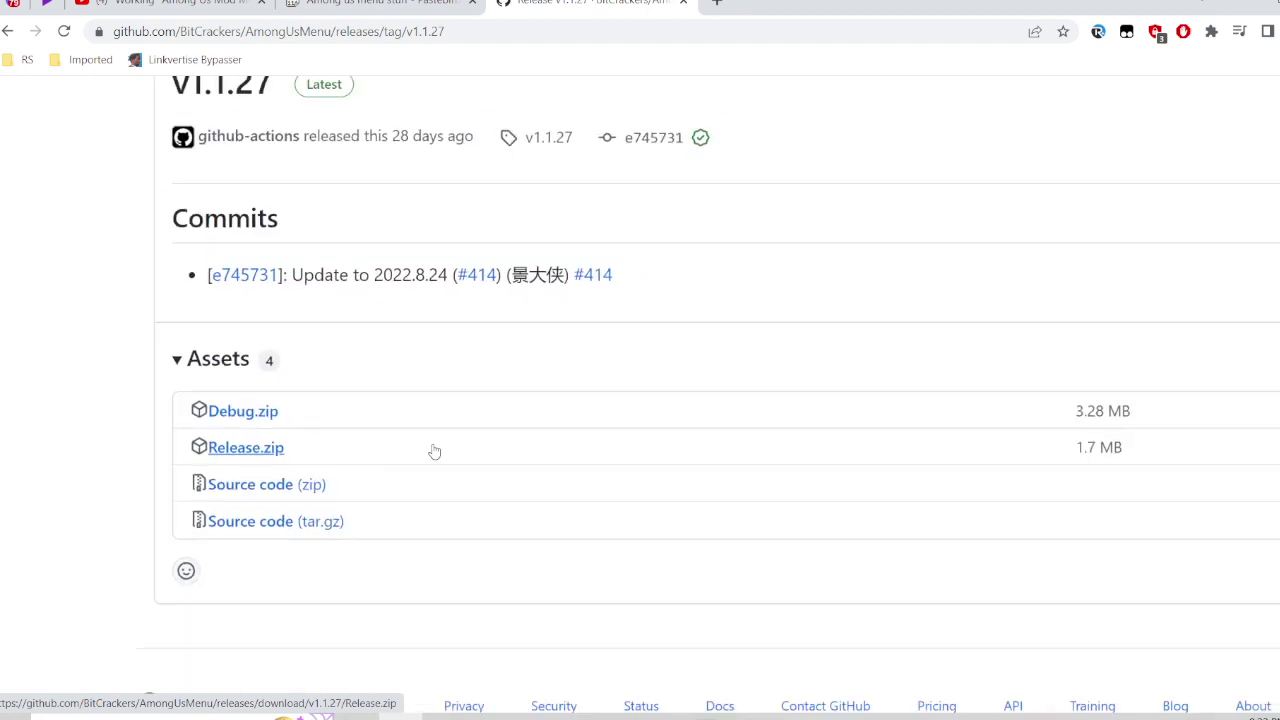
pyautogui.hotkey('ctrl', 'shift', 'Tab')
pyautogui.click(451, 427)
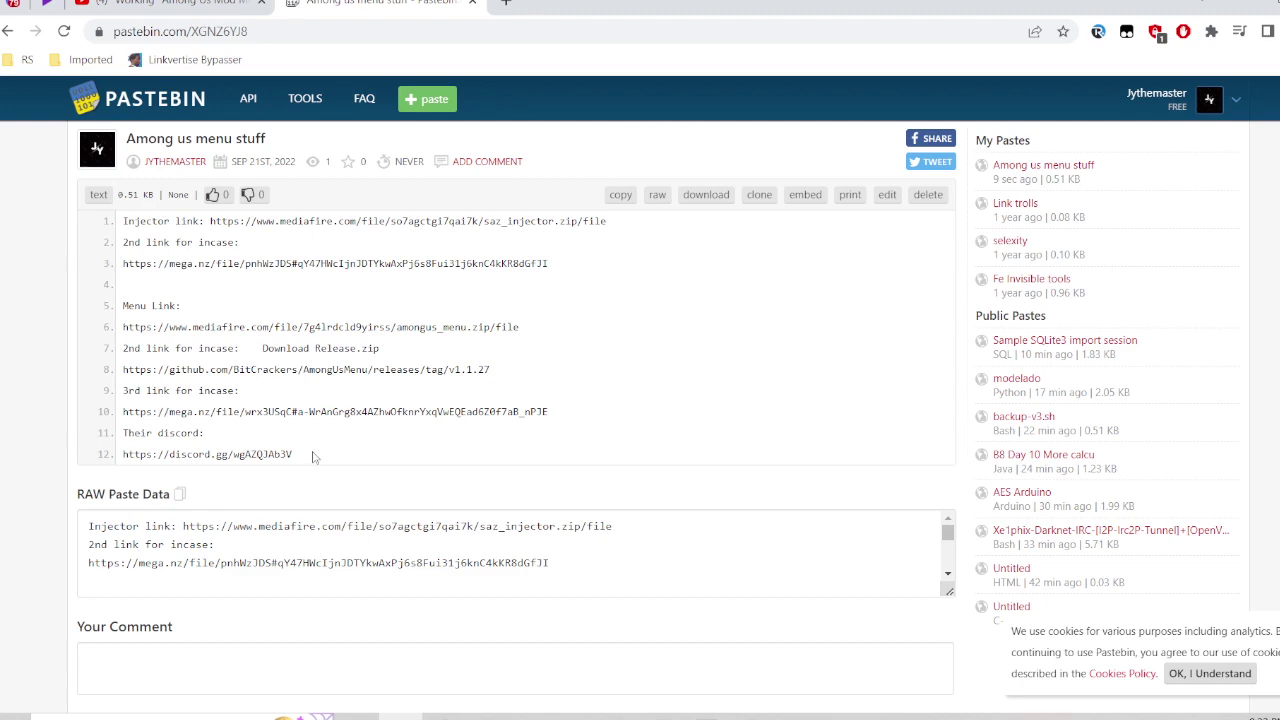
pyautogui.moveTo(312, 457); pyautogui.dragTo(115, 468)
pyautogui.click(208, 484)
pyautogui.moveTo(316, 410); pyautogui.dragTo(198, 411)
pyautogui.click(264, 384)
pyautogui.hotkey('ctrl', 'w')
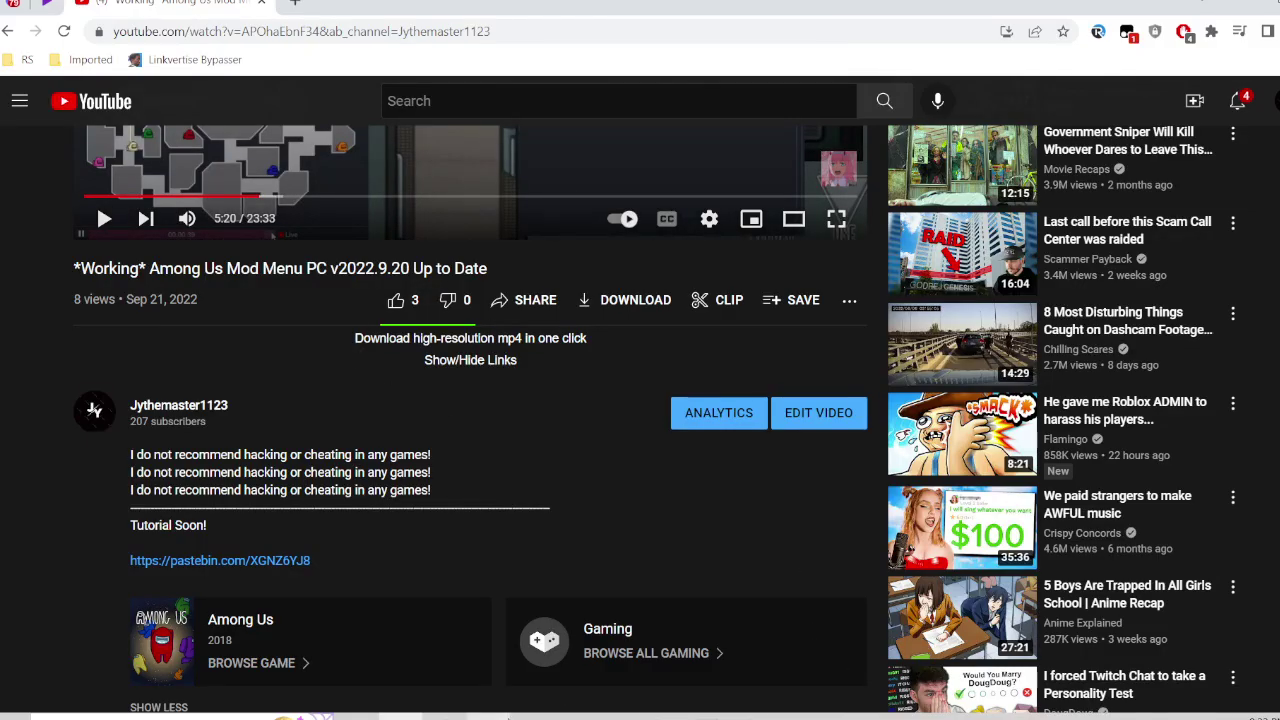
# Show the desktop and view the contents of the amongus menu folder, closing it when done.
pyautogui.moveTo(532, 716)
pyautogui.click(516, 597)
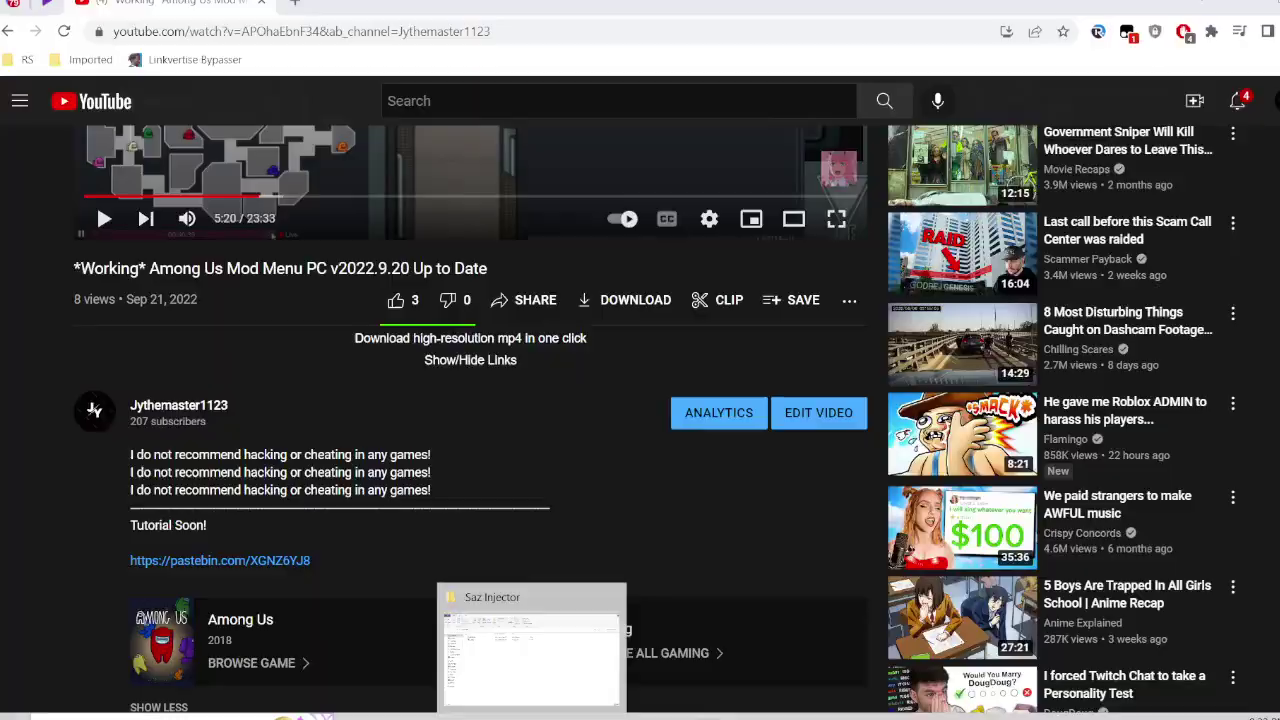
pyautogui.click(1275, 716)
pyautogui.click(580, 358)
pyautogui.doubleClick(376, 222)
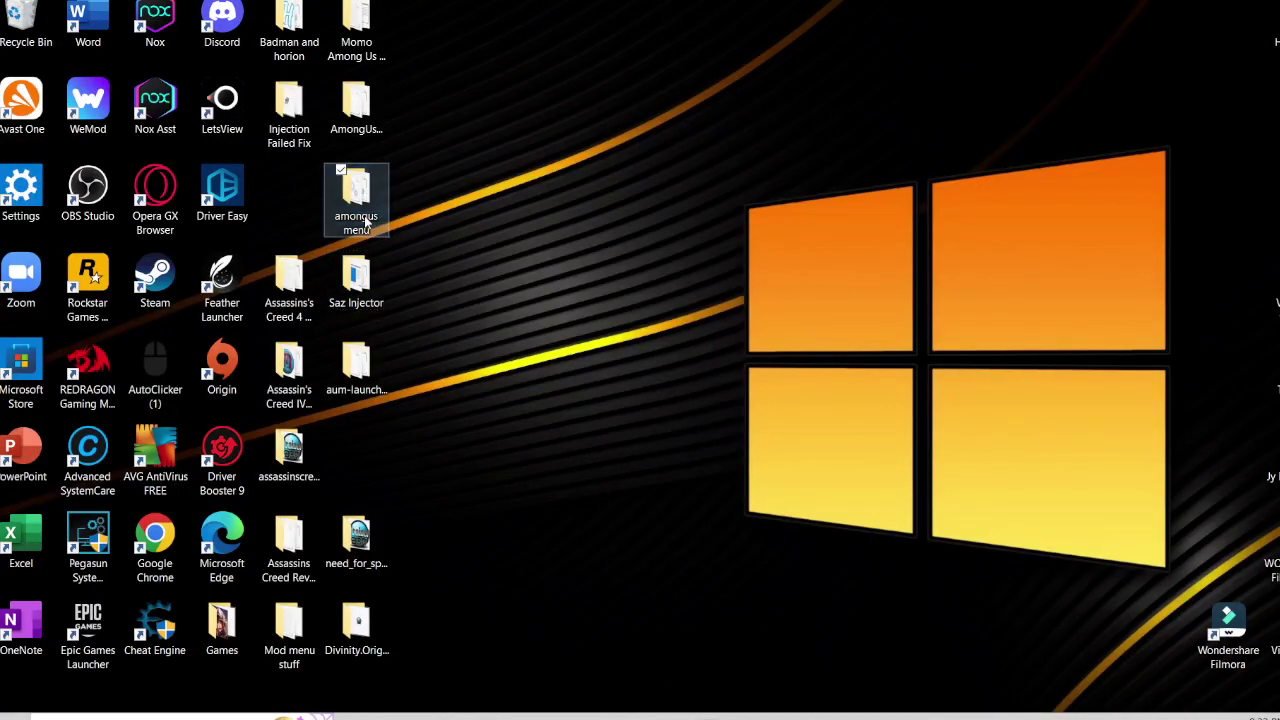
pyautogui.doubleClick(356, 200)
pyautogui.click(1001, 193)
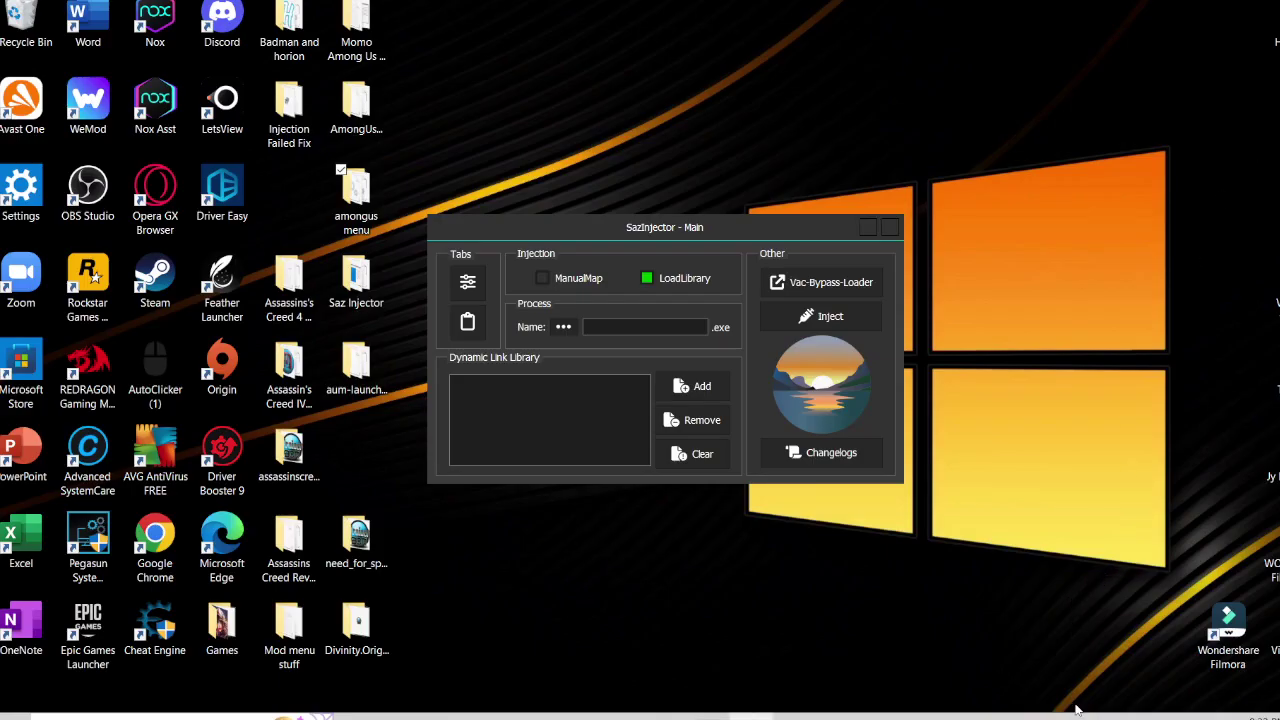
# Launch Among Us through Steam.
pyautogui.click(1110, 716)
pyautogui.rightClick(1110, 662)
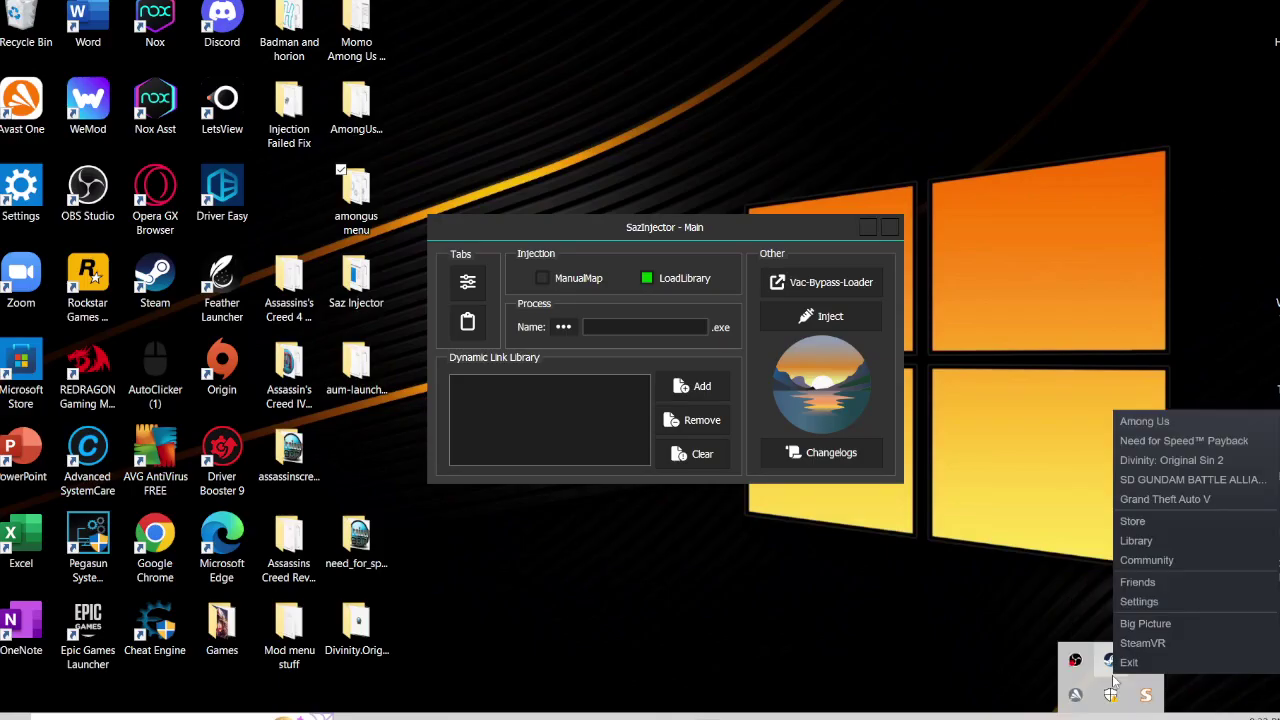
pyautogui.click(1152, 429)
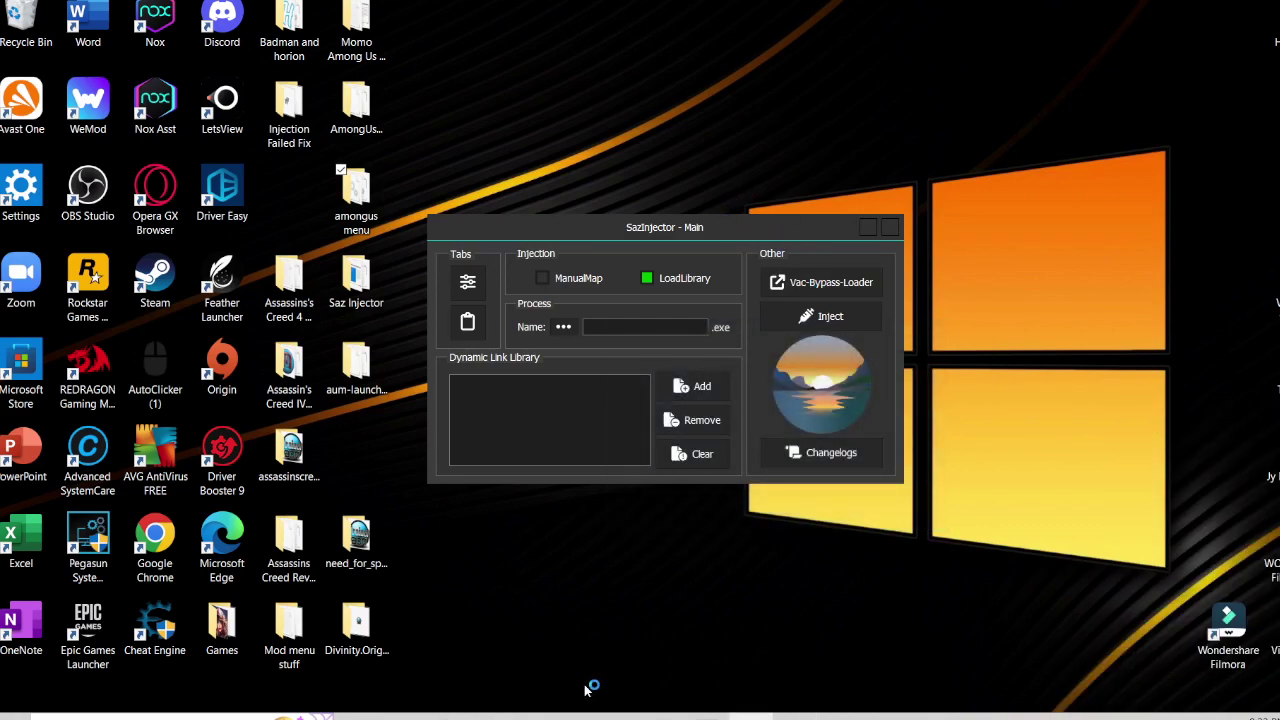
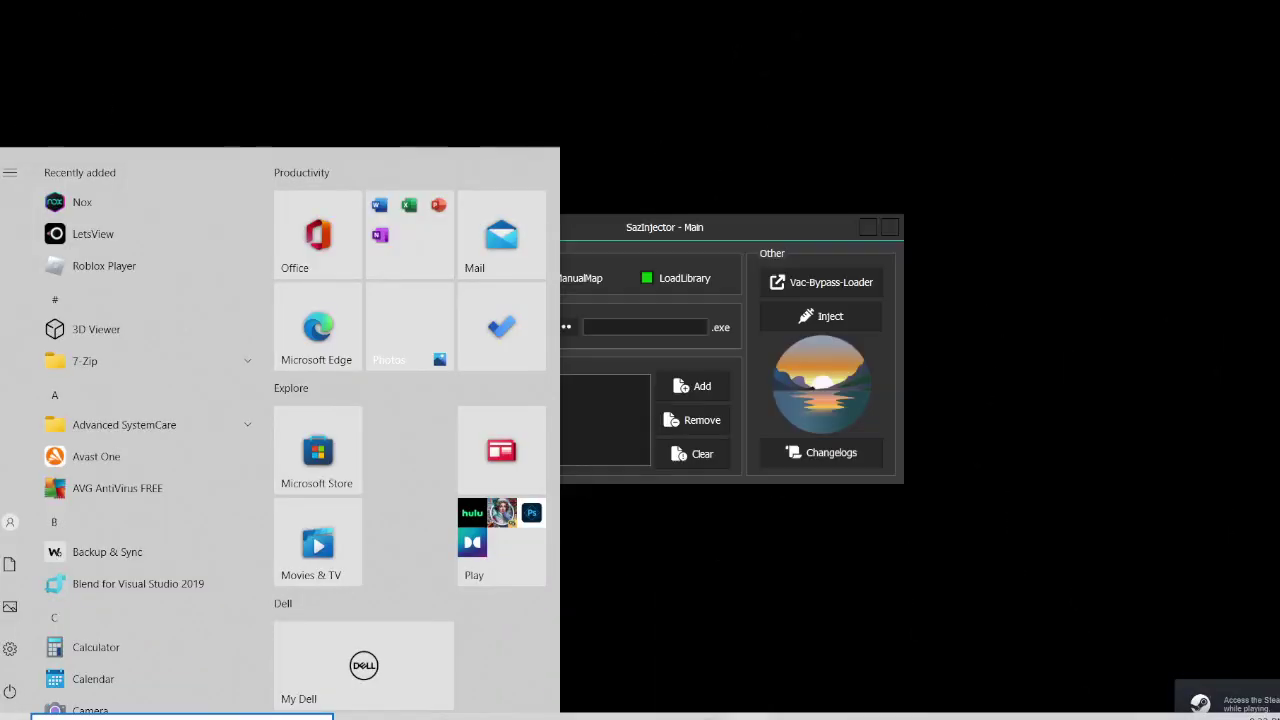
# Switch to SazInjector and add AmongUsMenu.dll from the amongus menu folder on the Desktop to its library list.
pyautogui.click(750, 715)
pyautogui.click(711, 394)
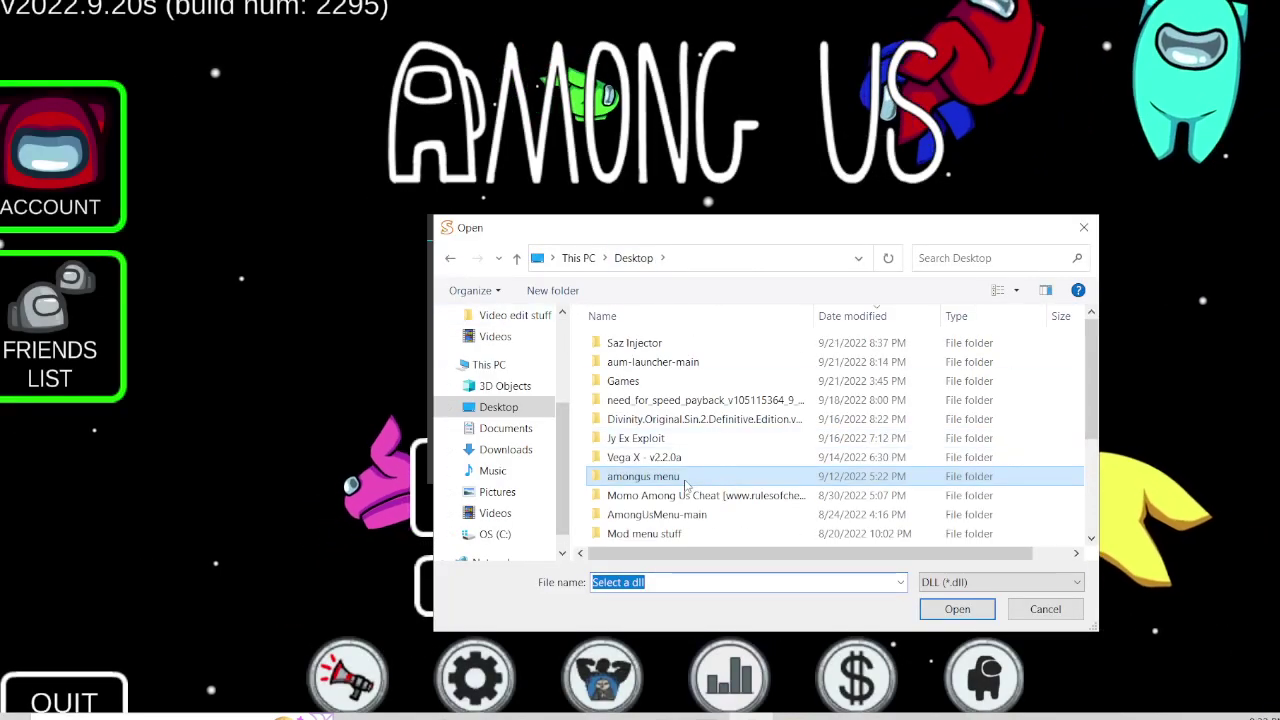
pyautogui.doubleClick(685, 480)
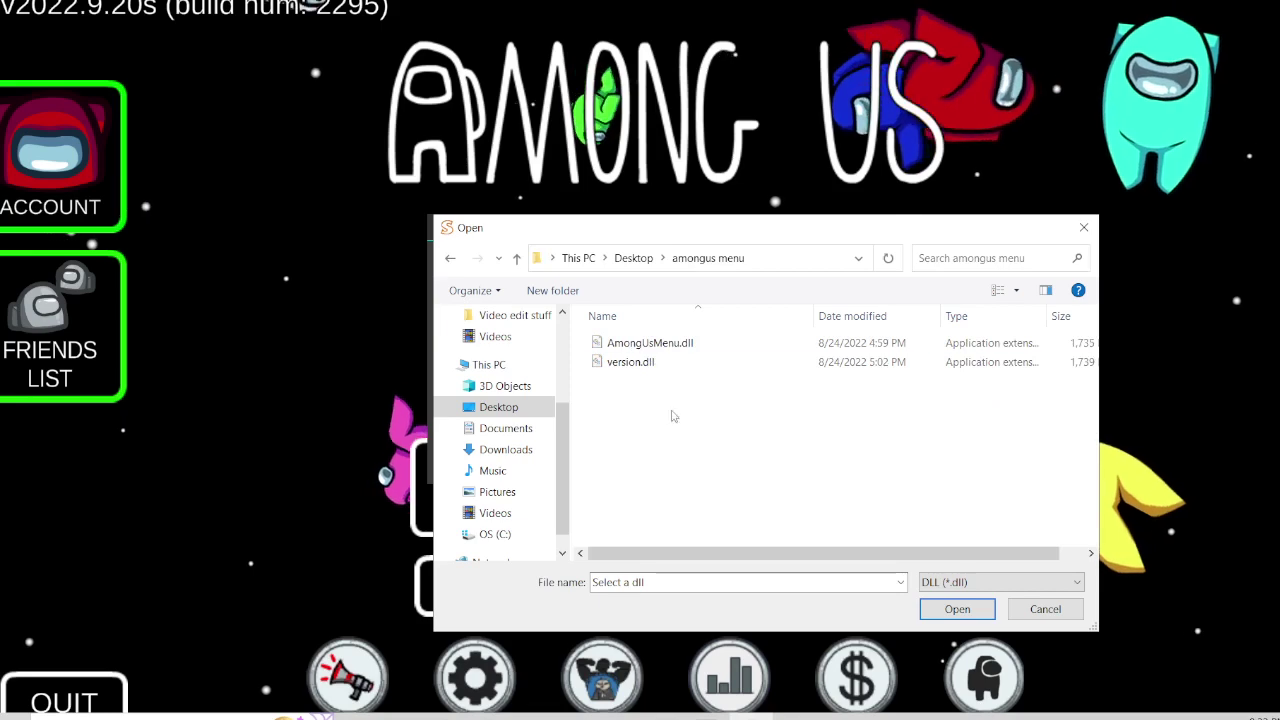
pyautogui.click(650, 343)
pyautogui.click(942, 610)
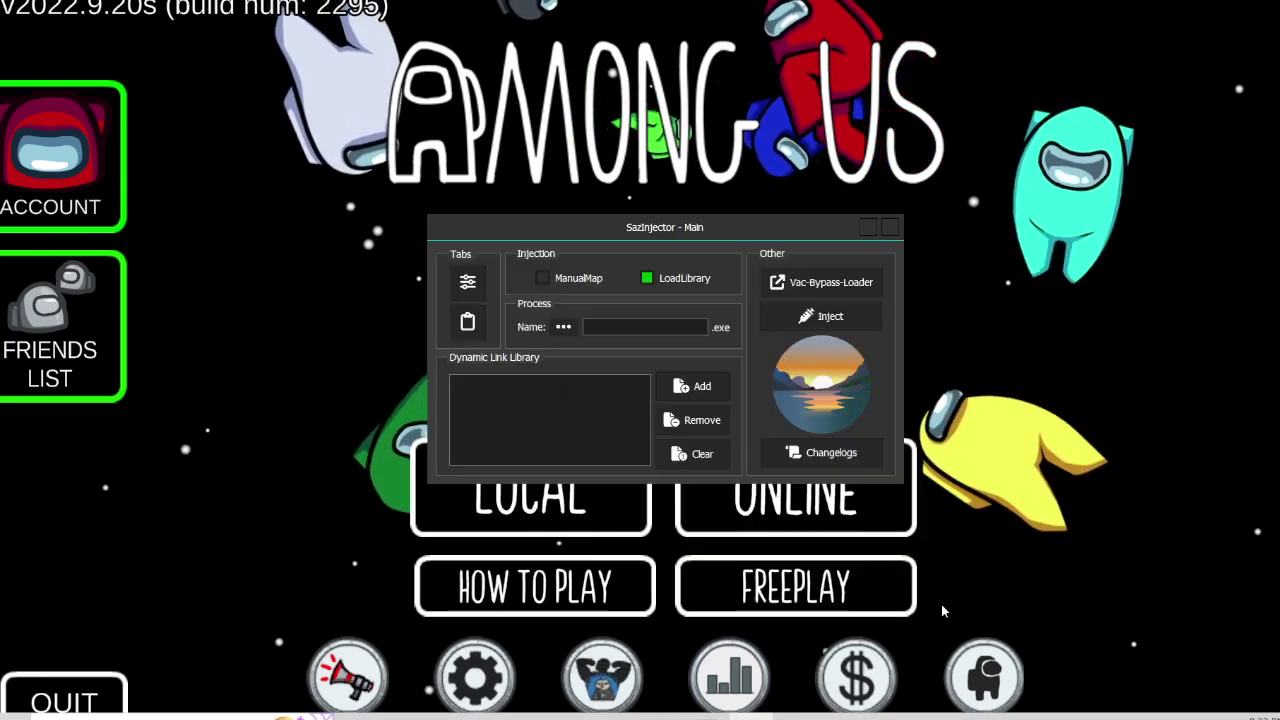
# Refresh the injector's process list and choose Among Us as the target process.
pyautogui.click(565, 327)
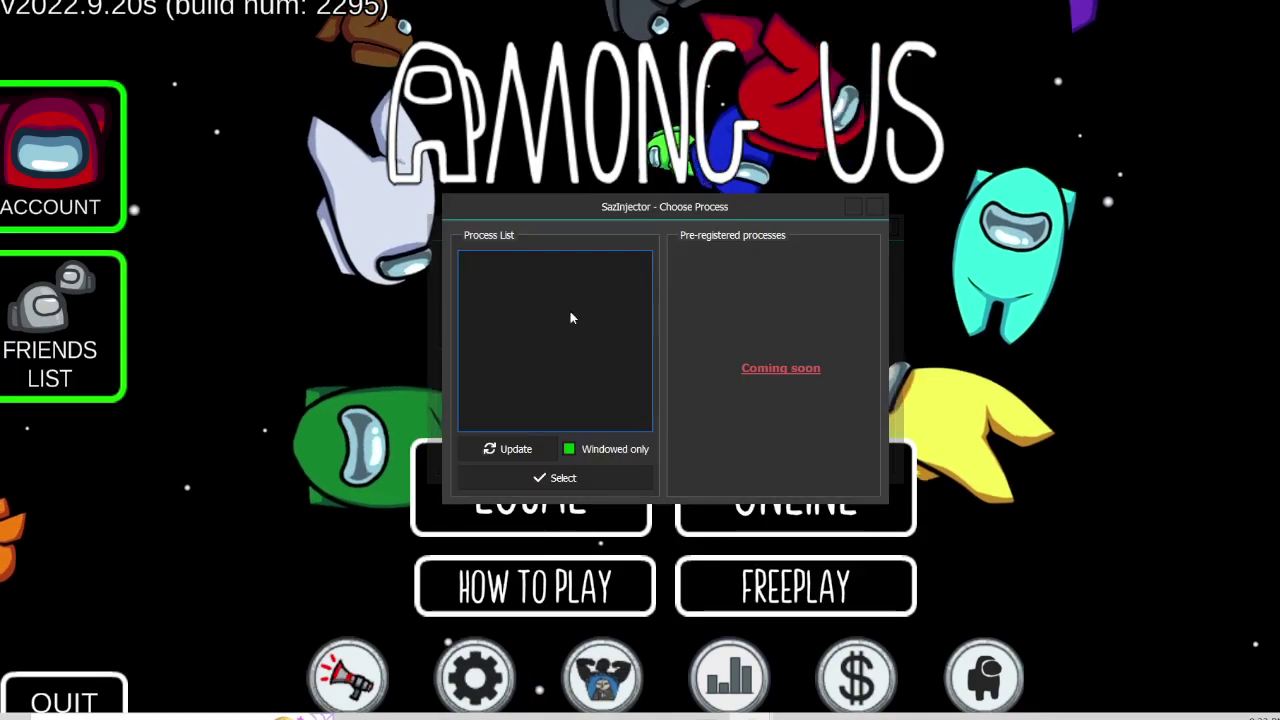
pyautogui.click(510, 449)
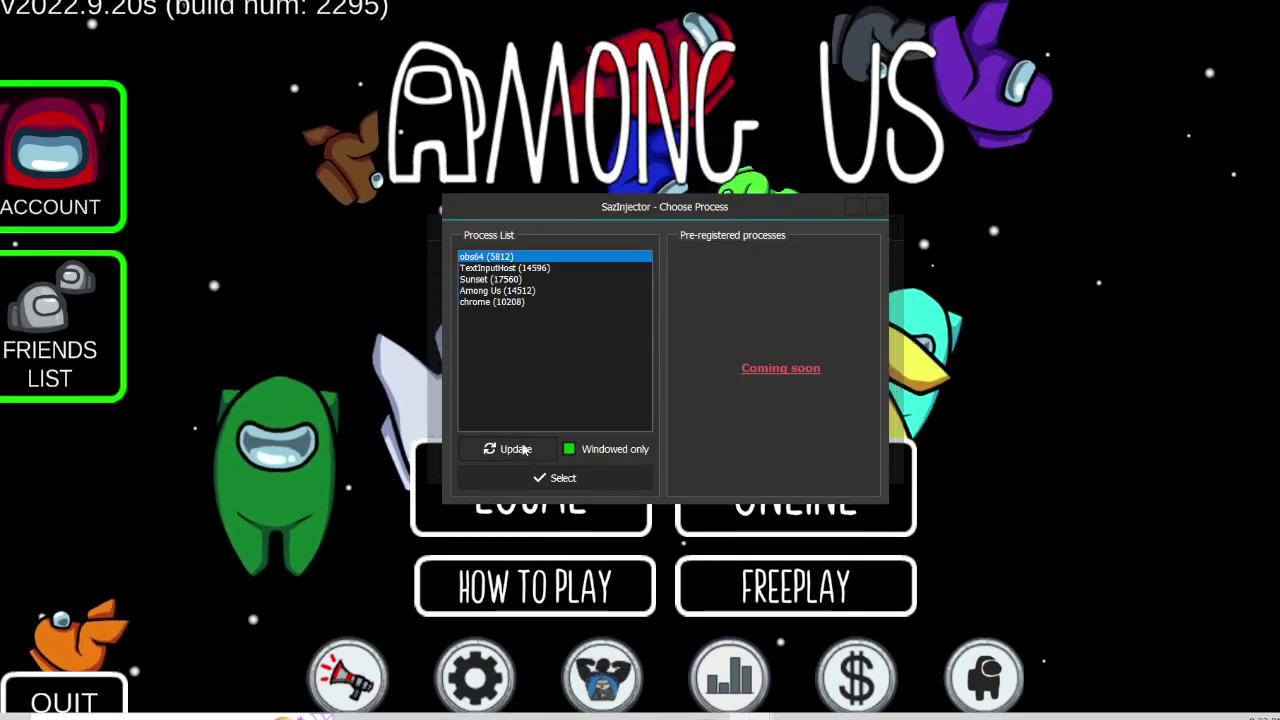
pyautogui.click(515, 302)
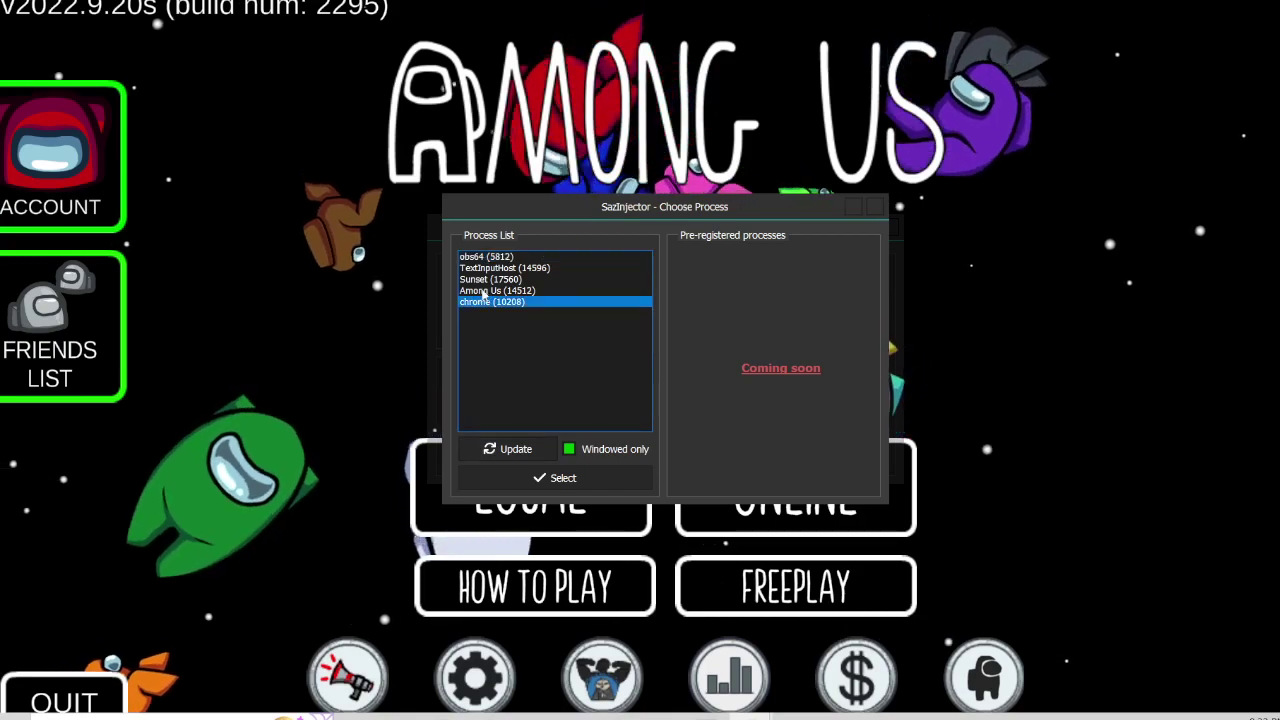
pyautogui.click(490, 290)
pyautogui.click(555, 478)
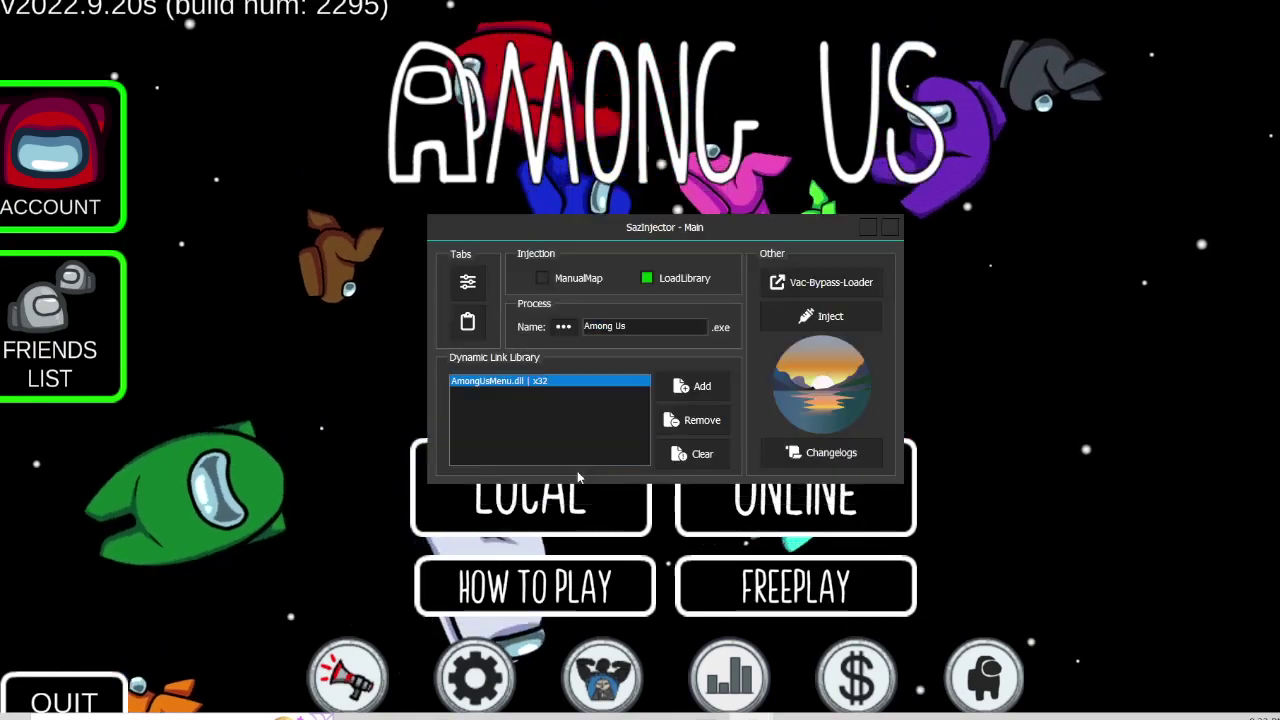
# Inject AmongUsMenu.dll into Among Us with the LoadLibrary method and repeat the injection.
pyautogui.click(830, 317)
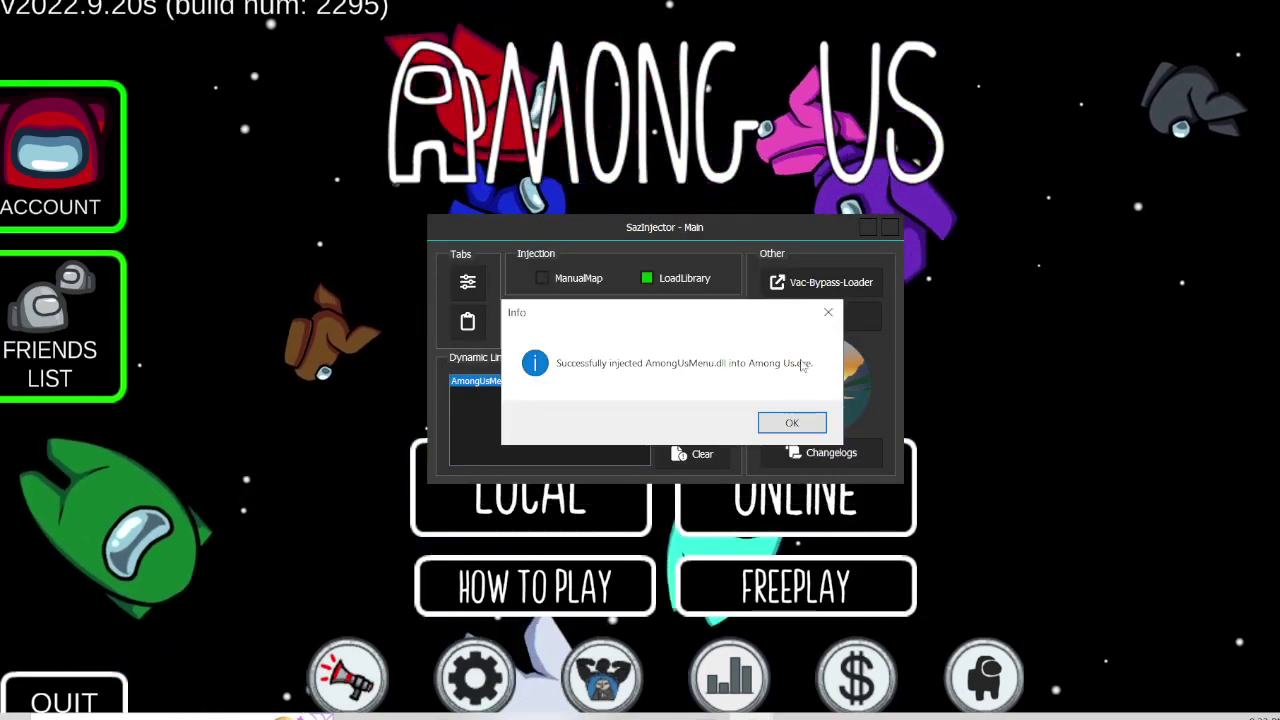
pyautogui.click(806, 425)
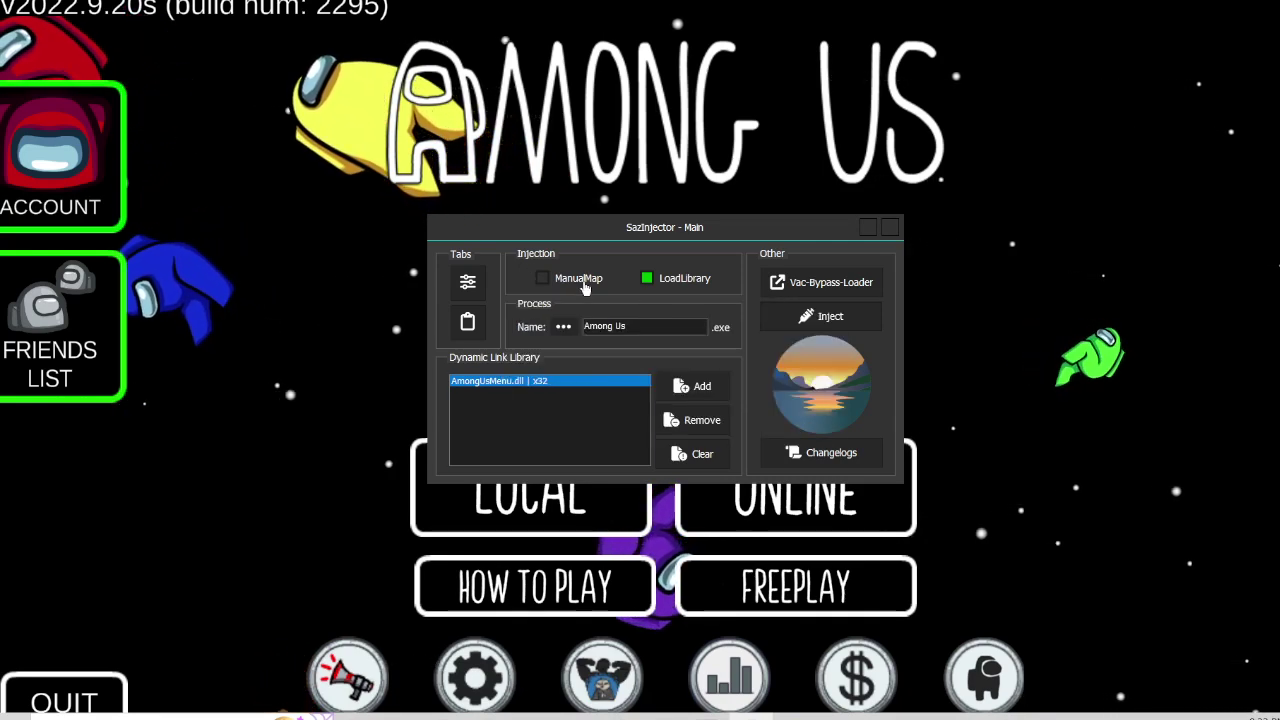
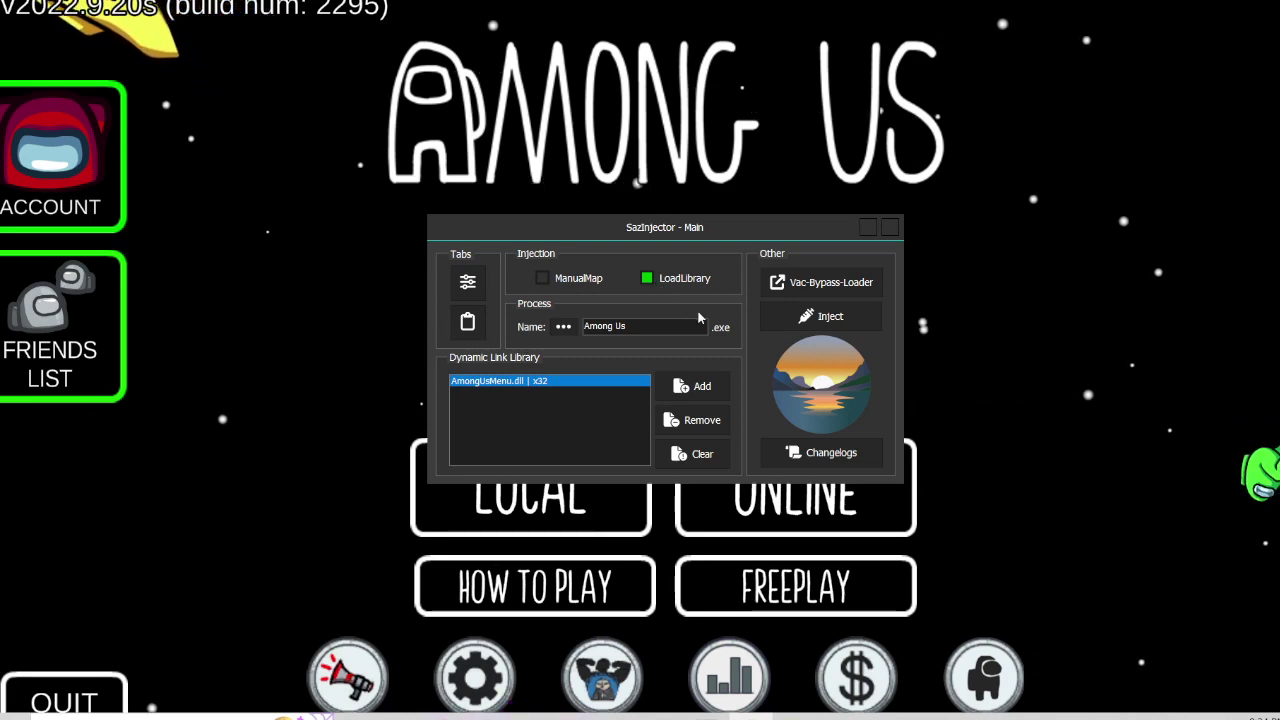
pyautogui.click(815, 317)
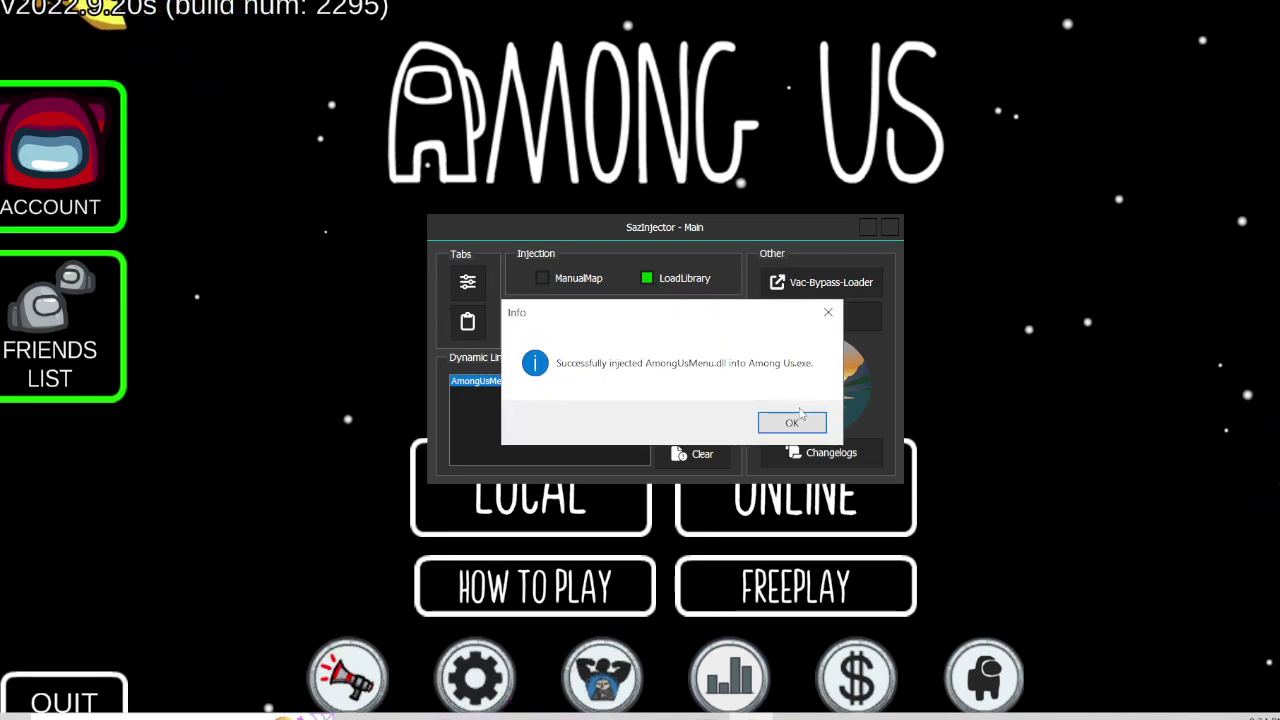